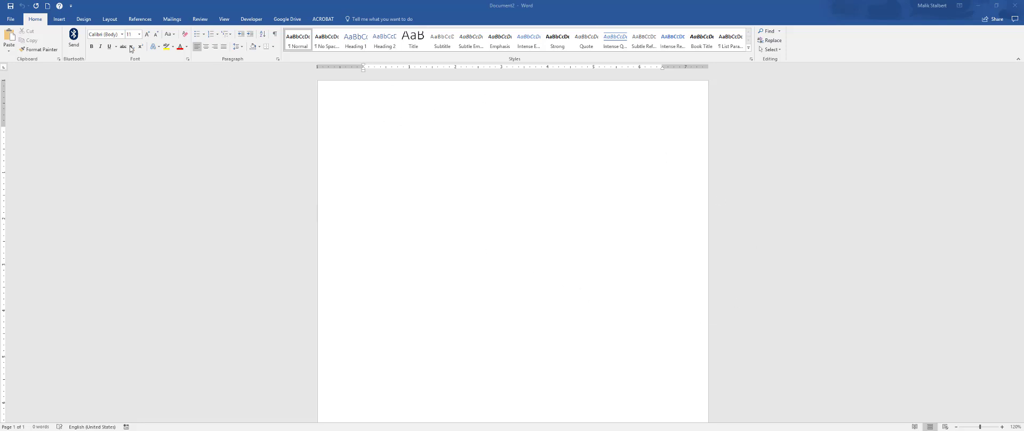
Check in the ribbon customization options that the Developer tab is enabled, and close the options with confirmation
{"action": "left_click", "coordinate": [11, 20]}
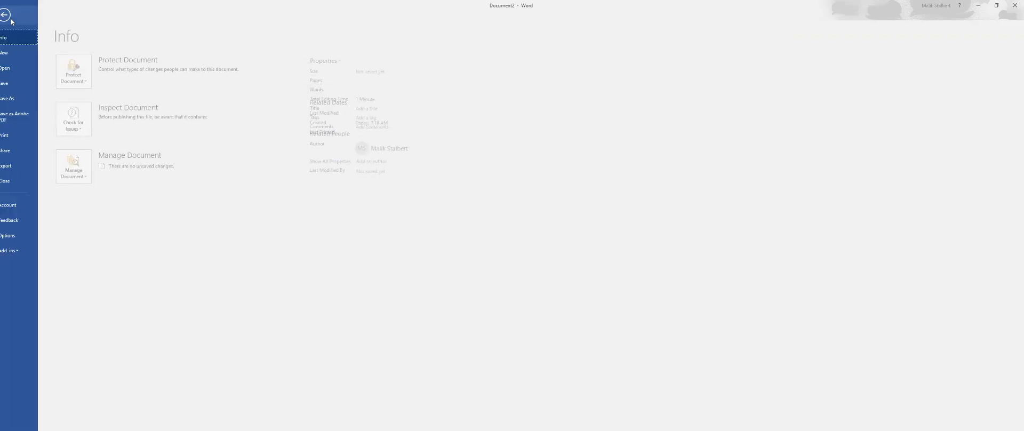
{"action": "left_click", "coordinate": [11, 20]}
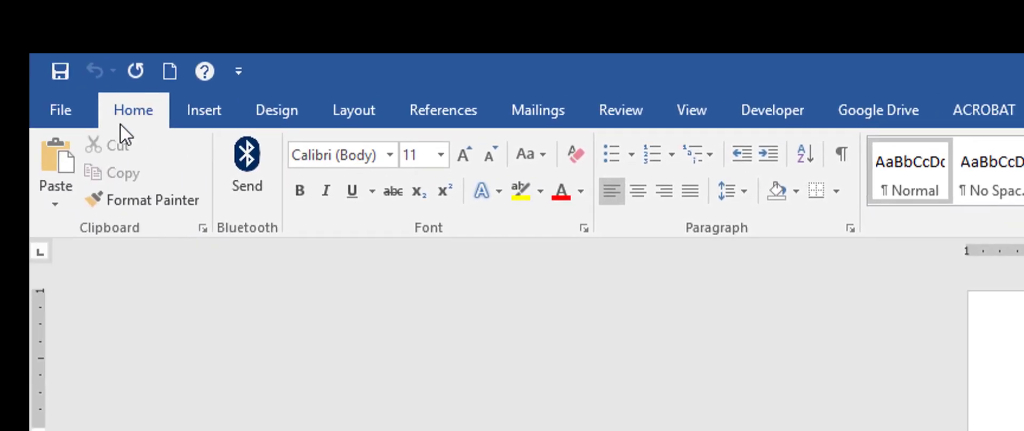
{"action": "left_click", "coordinate": [101, 126]}
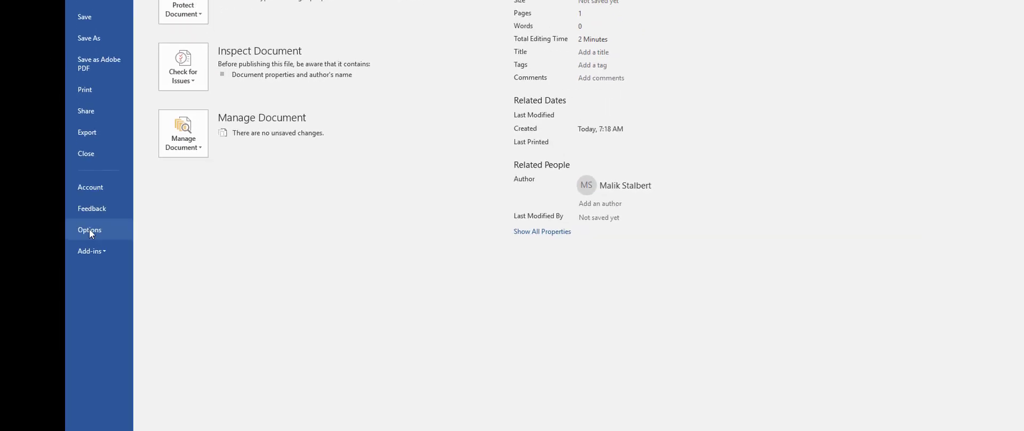
{"action": "left_click", "coordinate": [114, 430]}
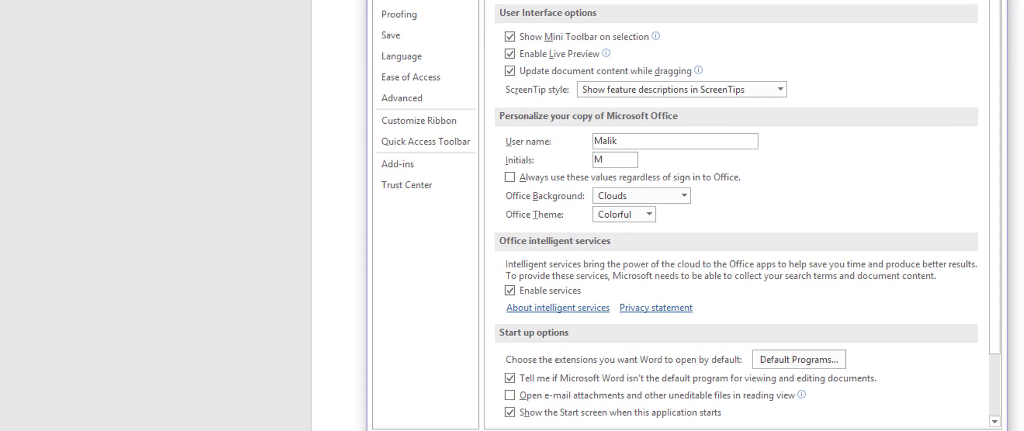
{"action": "left_click", "coordinate": [424, 120]}
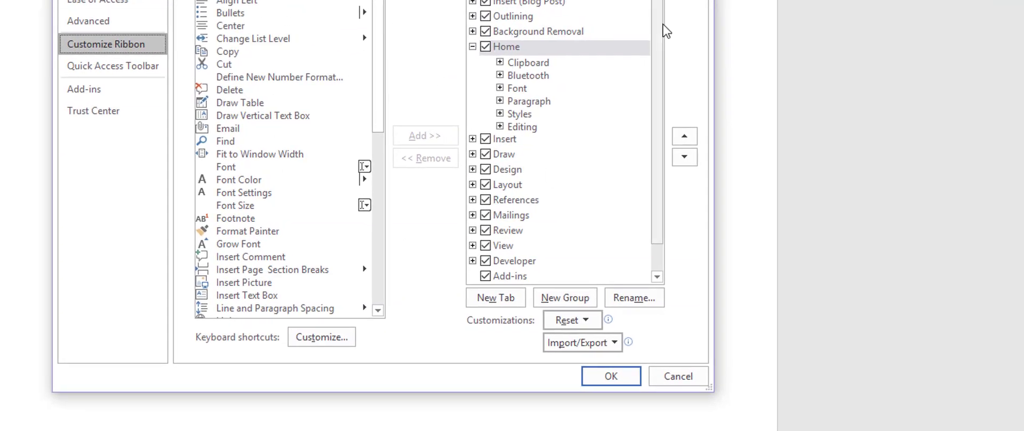
{"action": "scroll", "coordinate": [664, 27], "scroll_direction": "down", "scroll_amount": 1}
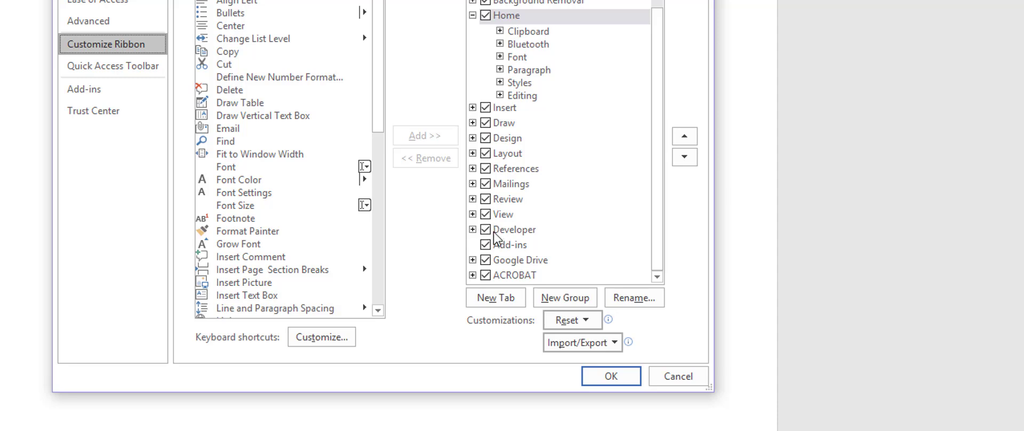
{"action": "left_click", "coordinate": [594, 384]}
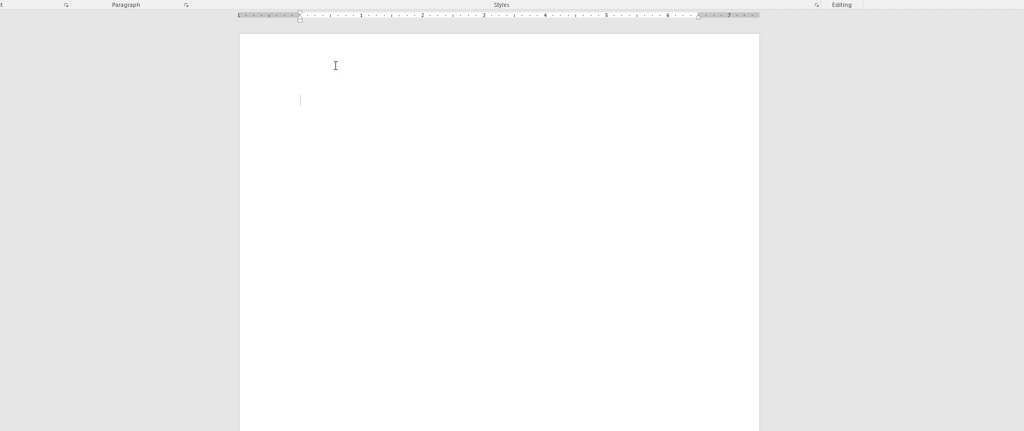
List First Name, Last Name, Email, Group Name, Project Title, Assigned Task, Task Start Date and Task End Date on separate lines, each followed by a tab
{"action": "type", "text": "First Name Last Name Email Group Name Project Title Assigned Task Task Start Date Task End Date"}
{"action": "left_click", "coordinate": [322, 137]}
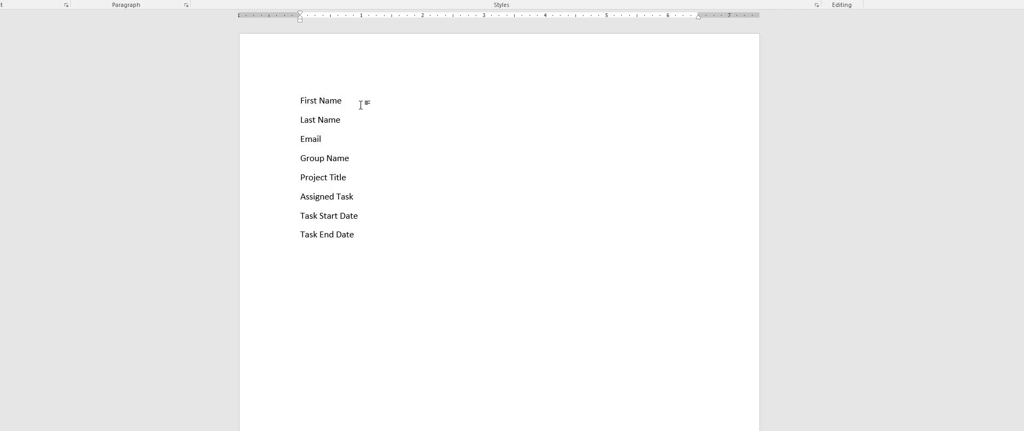
{"action": "key", "text": "Tab"}
{"action": "key", "text": "Tab"}
{"action": "left_click", "coordinate": [332, 139]}
{"action": "left_click", "coordinate": [351, 156]}
{"action": "key", "text": "Tab"}
{"action": "left_click", "coordinate": [360, 236]}
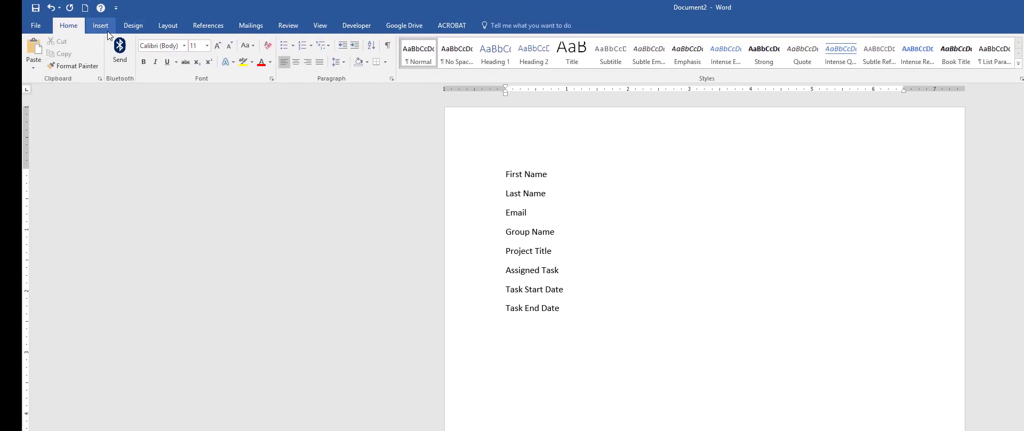
Convert the label lines into a two-column table separated at tabs, and narrow the first column to fit the labels
{"action": "left_click", "coordinate": [101, 26]}
{"action": "left_click", "coordinate": [106, 59]}
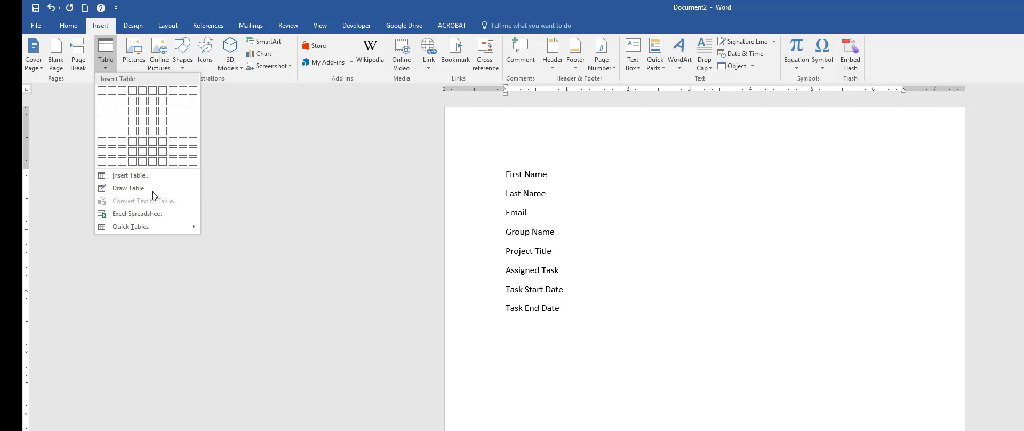
{"action": "left_click", "coordinate": [277, 163]}
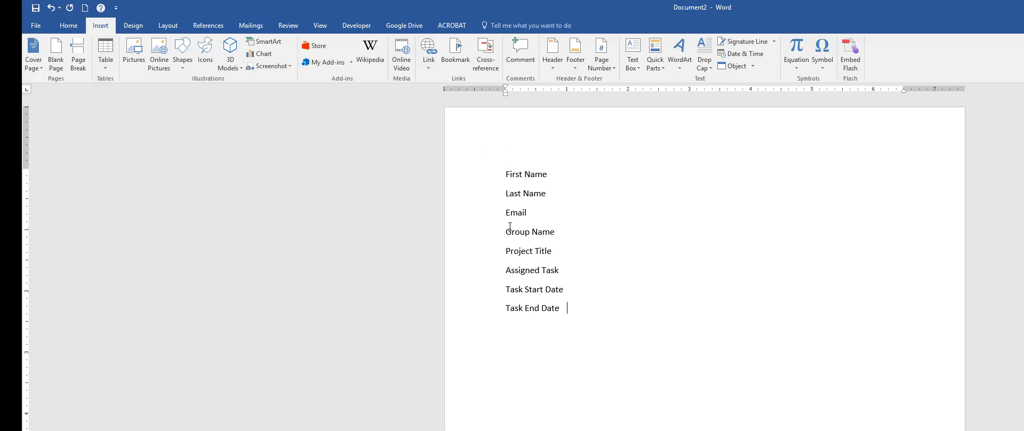
{"action": "left_click_drag", "start_coordinate": [507, 171], "coordinate": [588, 320]}
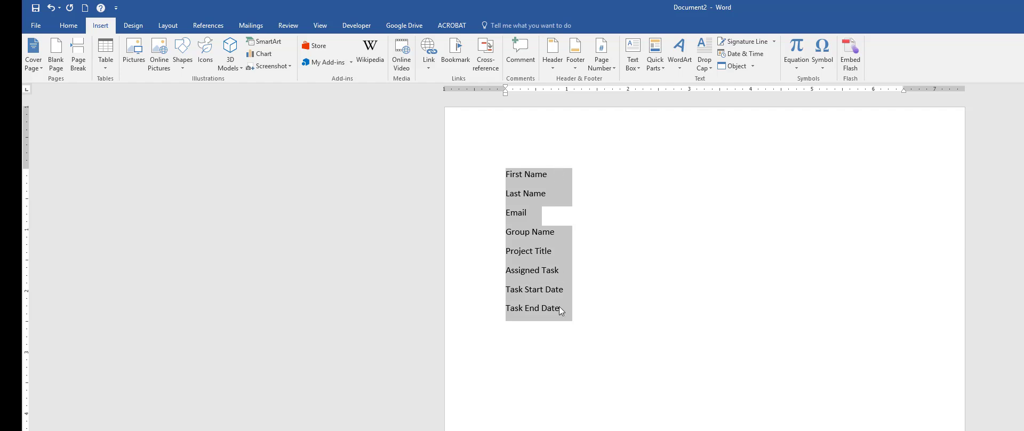
{"action": "left_click", "coordinate": [105, 53]}
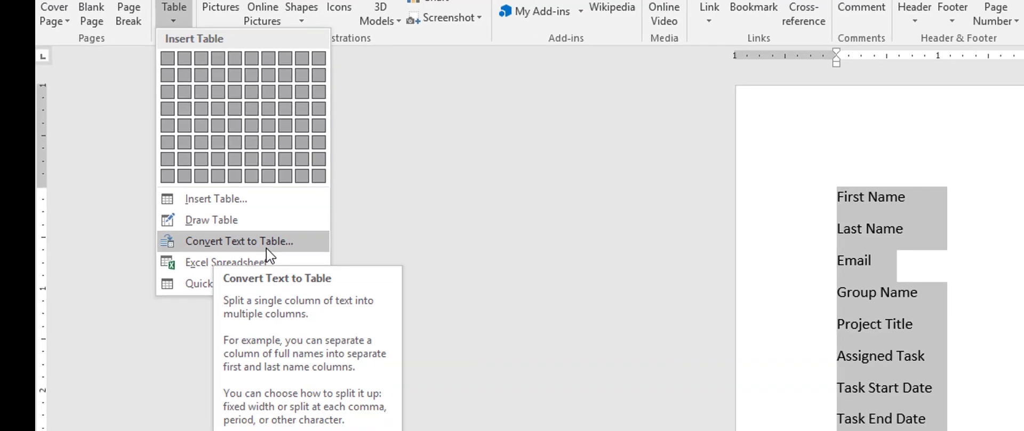
{"action": "left_click", "coordinate": [266, 245]}
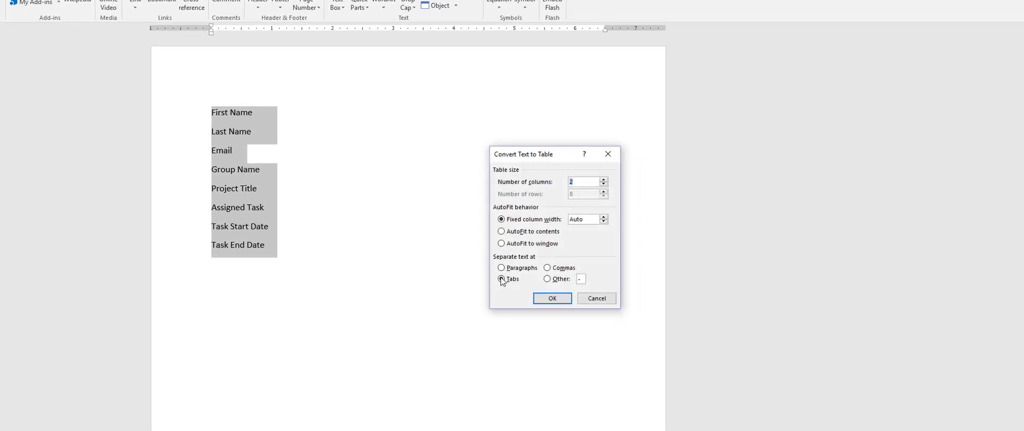
{"action": "left_click", "coordinate": [542, 298]}
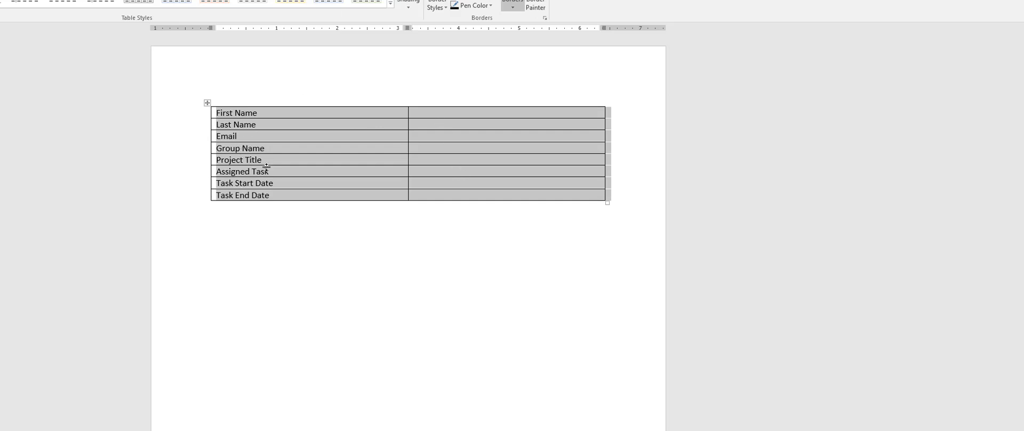
{"action": "left_click", "coordinate": [437, 235]}
{"action": "left_click_drag", "start_coordinate": [409, 115], "coordinate": [281, 96]}
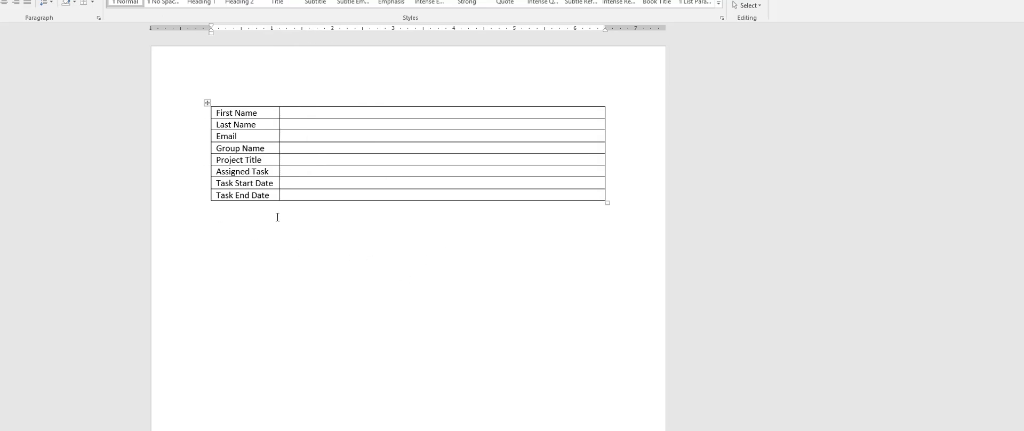
Try a blue banded grid style with a solid header row and label column on the whole table, and undo it
{"action": "left_click", "coordinate": [207, 102]}
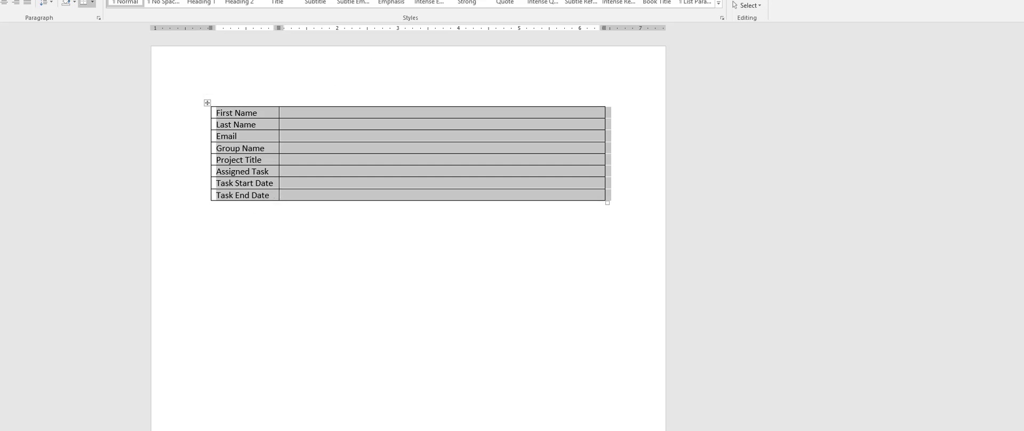
{"action": "left_click", "coordinate": [198, 0]}
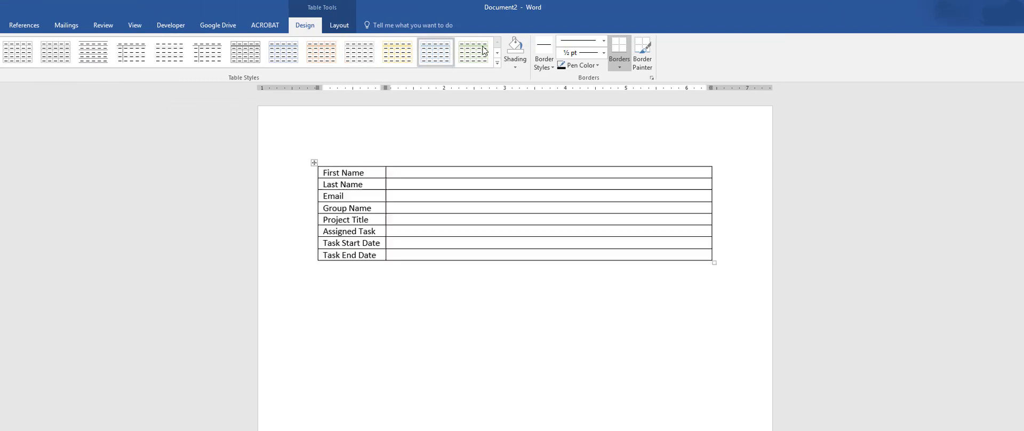
{"action": "left_click", "coordinate": [498, 62]}
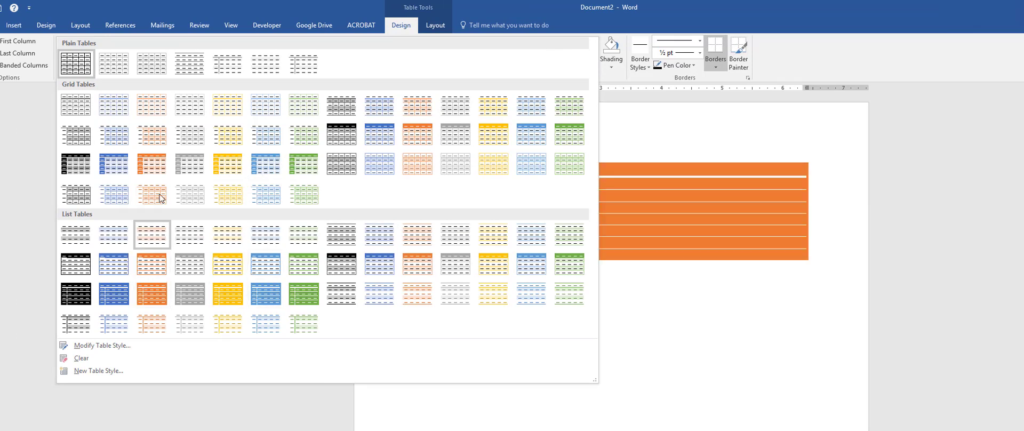
{"action": "left_click", "coordinate": [265, 167]}
{"action": "left_click", "coordinate": [434, 287]}
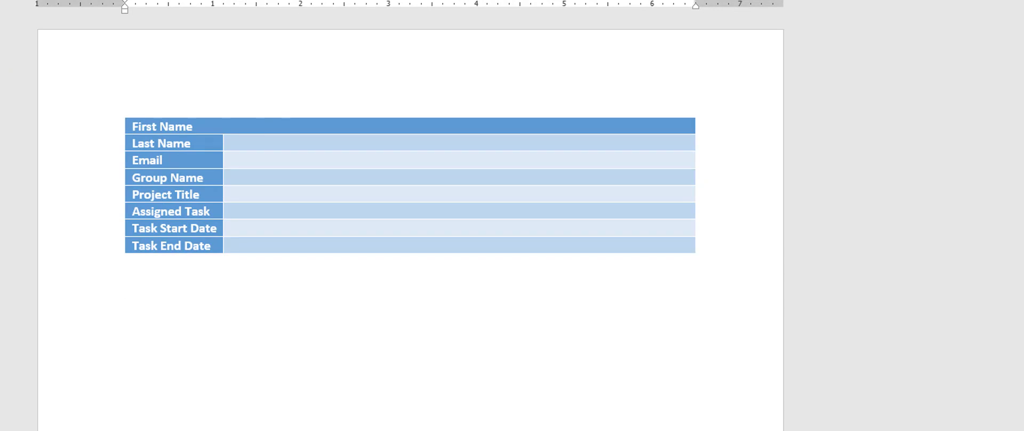
{"action": "left_click", "coordinate": [262, 120]}
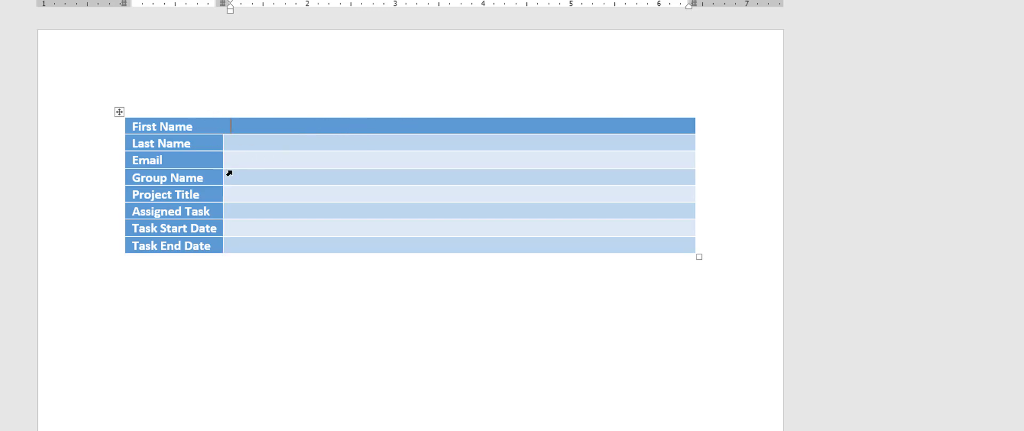
{"action": "key", "text": "ctrl+z"}
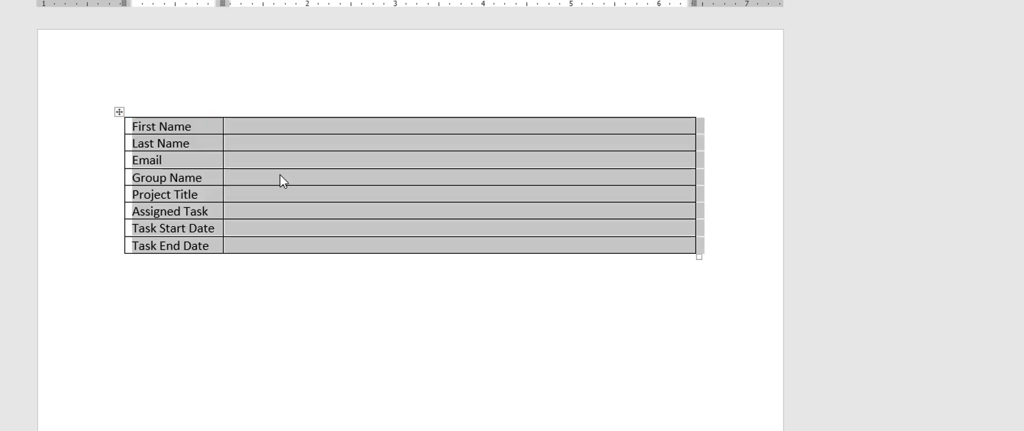
Insert an empty row above the First Name row of the table
{"action": "left_click", "coordinate": [203, 122]}
{"action": "key", "text": "Tab"}
{"action": "key", "text": "Tab"}
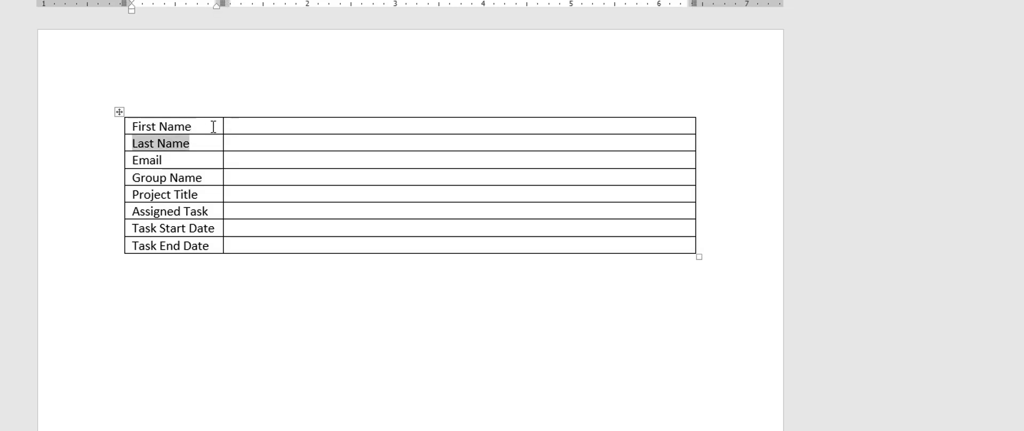
{"action": "right_click", "coordinate": [271, 123]}
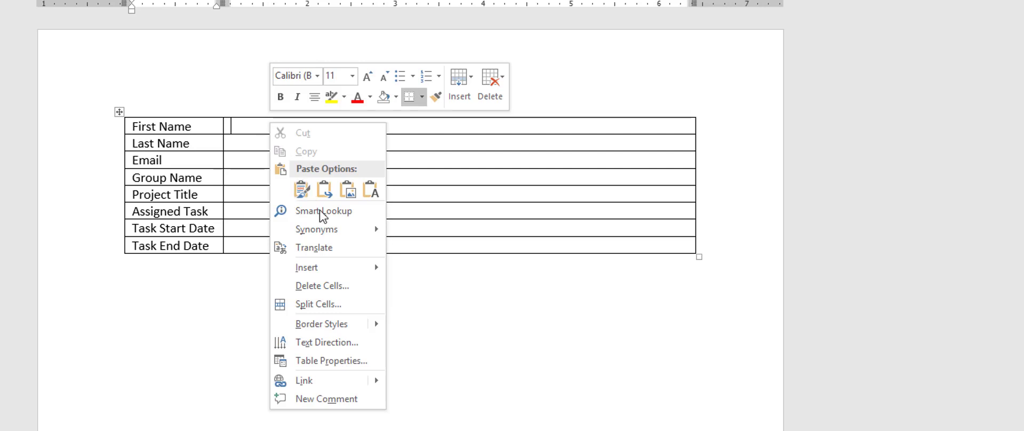
{"action": "mouse_move", "coordinate": [332, 275]}
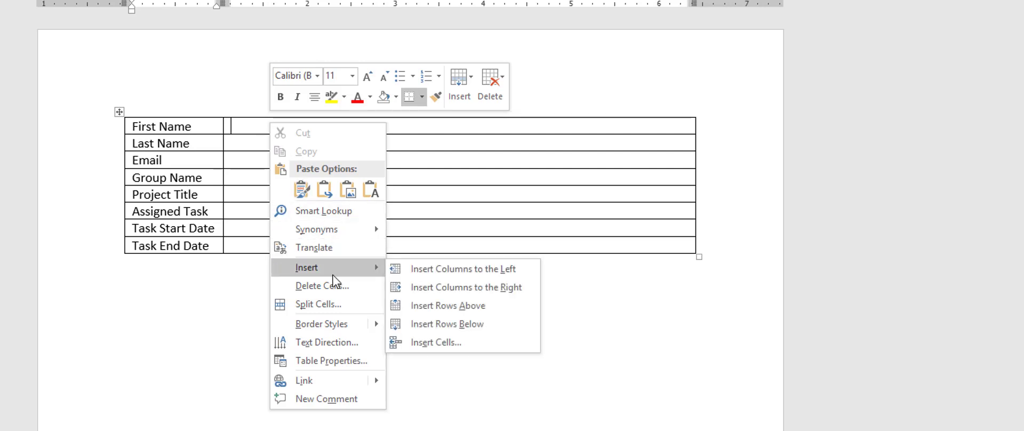
{"action": "left_click", "coordinate": [499, 305]}
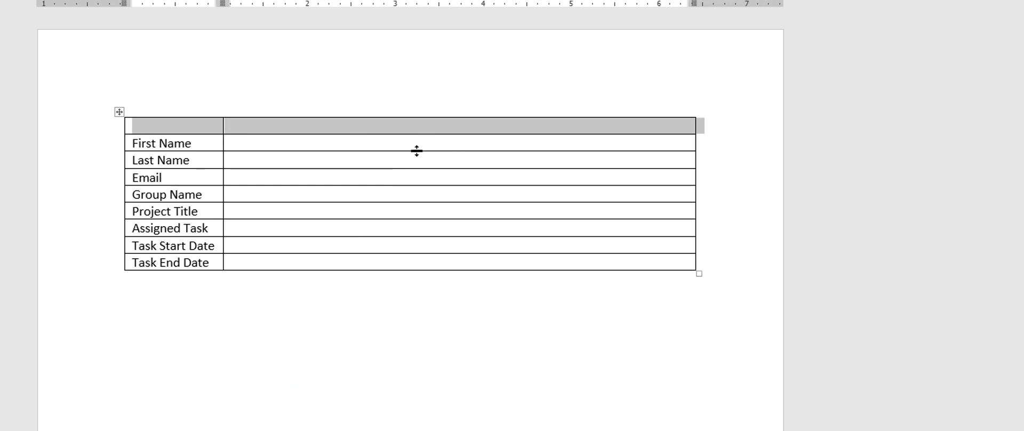
{"action": "left_click", "coordinate": [366, 155]}
Apply the blue banded grid style with a solid dark blue header row to the whole table
{"action": "left_click", "coordinate": [119, 112]}
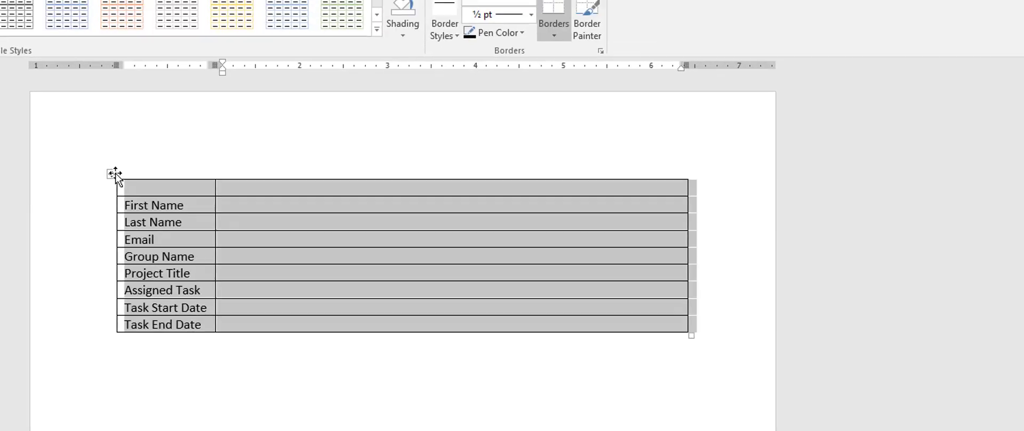
{"action": "left_click", "coordinate": [376, 29]}
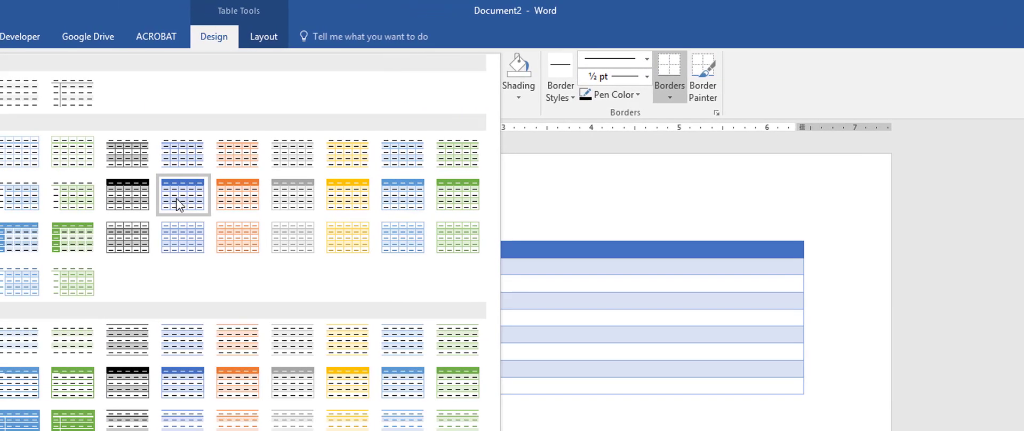
{"action": "left_click", "coordinate": [189, 384]}
{"action": "left_click", "coordinate": [260, 266]}
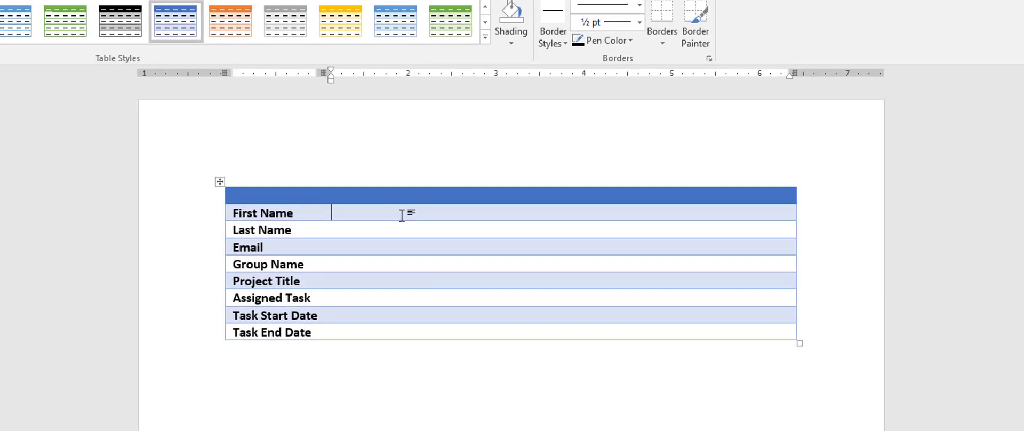
Choose a solid black 1½ pt border and paint it beneath the answer cells of First Name and Last Name
{"action": "left_click_drag", "start_coordinate": [412, 265], "coordinate": [434, 379]}
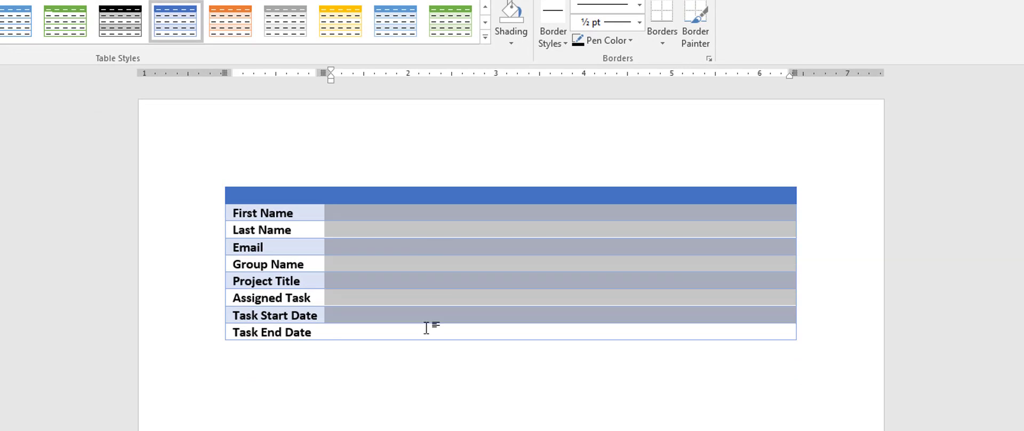
{"action": "left_click_drag", "start_coordinate": [427, 328], "coordinate": [425, 335]}
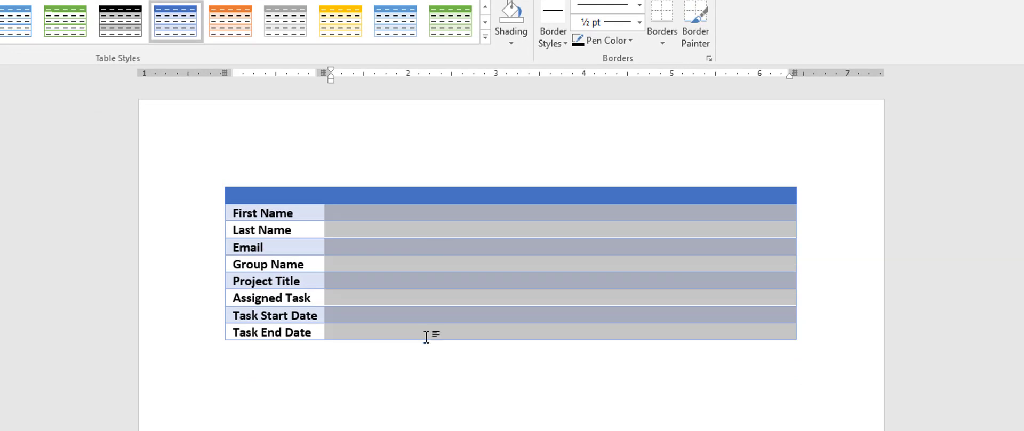
{"action": "left_click", "coordinate": [565, 44]}
{"action": "left_click", "coordinate": [576, 114]}
{"action": "left_click", "coordinate": [471, 237]}
{"action": "left_click", "coordinate": [419, 220]}
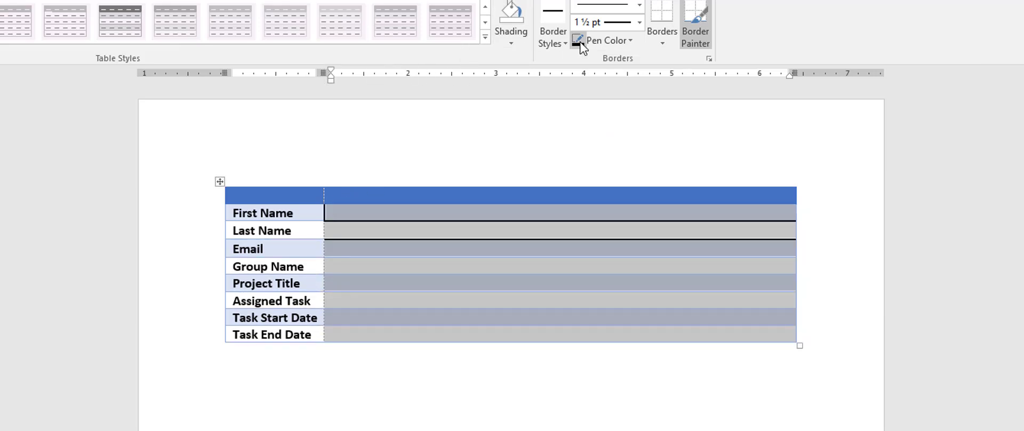
Paint the black 1½ pt border down the left edge of the answer column and above the First Name answer cell
{"action": "left_click_drag", "start_coordinate": [327, 235], "coordinate": [324, 336]}
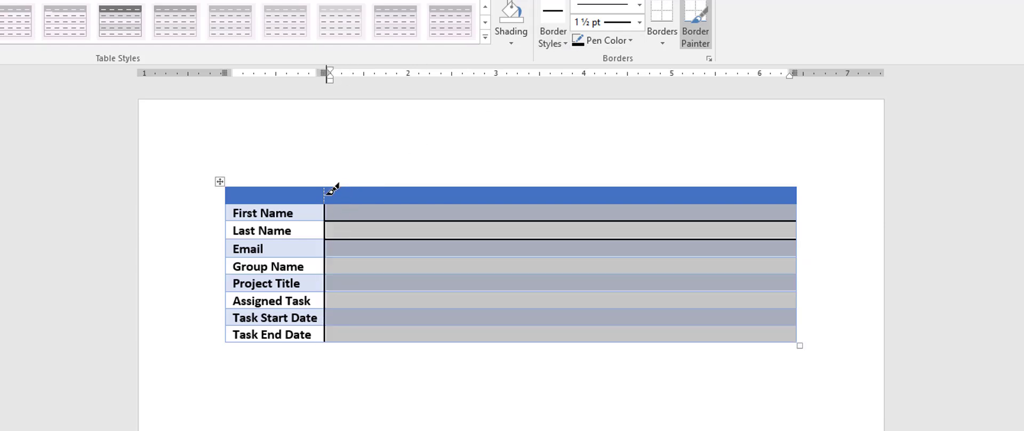
{"action": "left_click", "coordinate": [354, 210]}
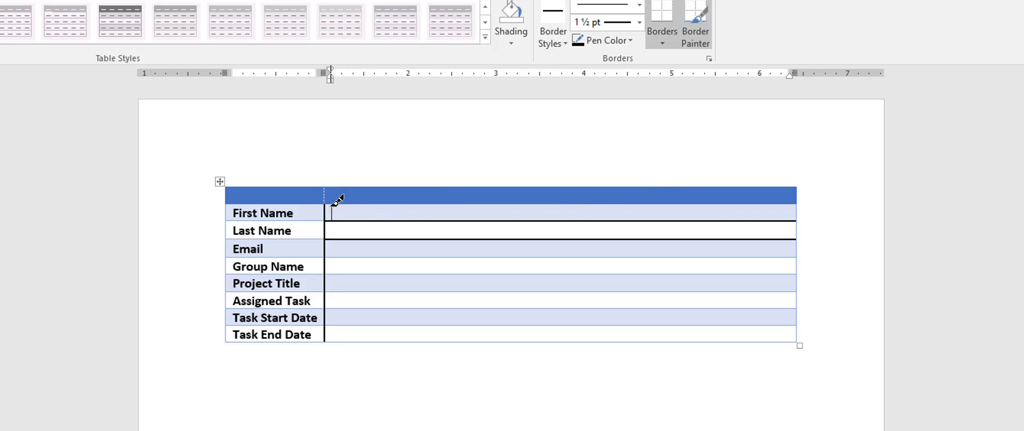
{"action": "left_click", "coordinate": [564, 203]}
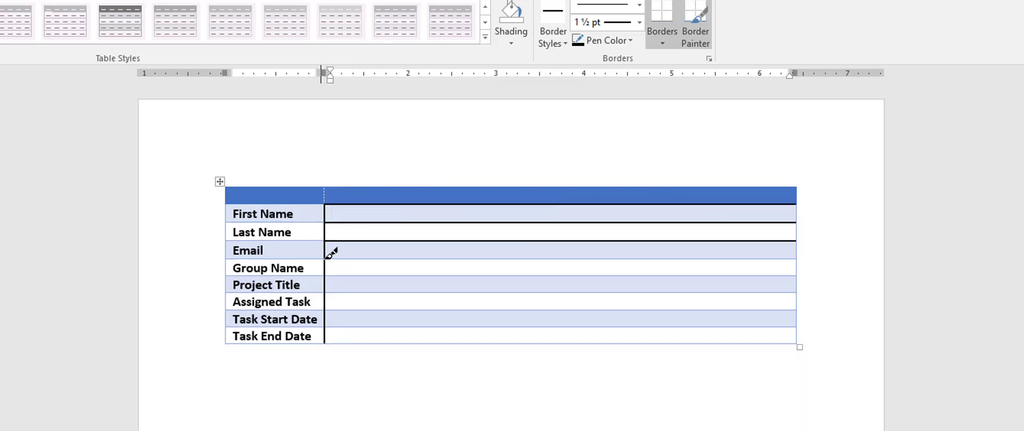
Paint the black 1½ pt border beneath the answer cells of Email, Group Name, Project Title and Assigned Task
{"action": "left_click", "coordinate": [335, 259]}
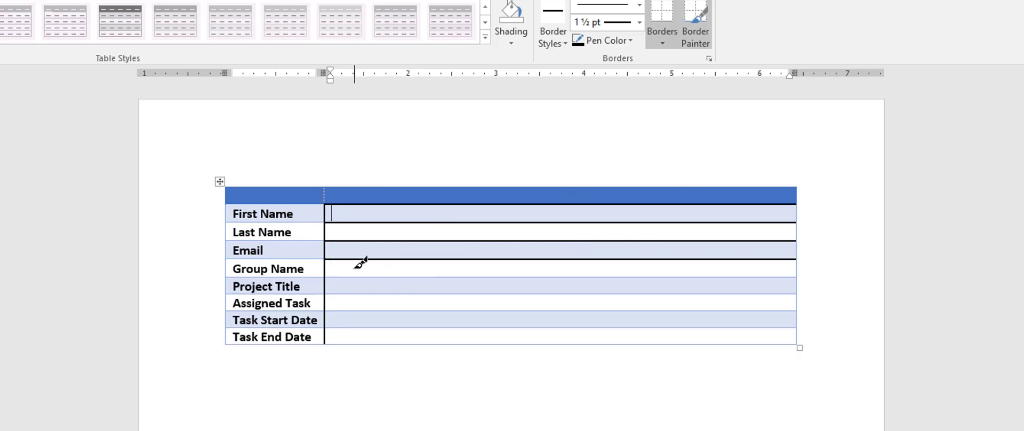
{"action": "left_click", "coordinate": [396, 277]}
{"action": "left_click", "coordinate": [379, 294]}
{"action": "left_click", "coordinate": [364, 314]}
Try painting the black border beneath the Task Start Date answer cell, and undo it
{"action": "left_click", "coordinate": [359, 332]}
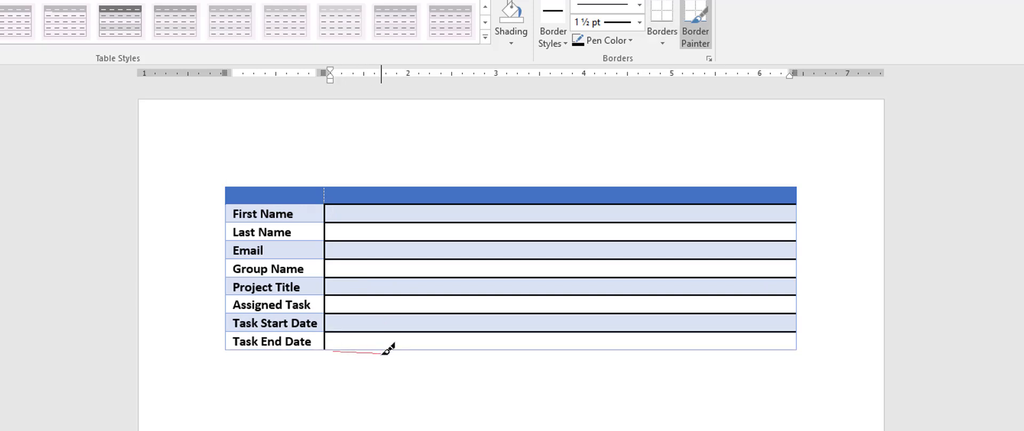
{"action": "key", "text": "Escape"}
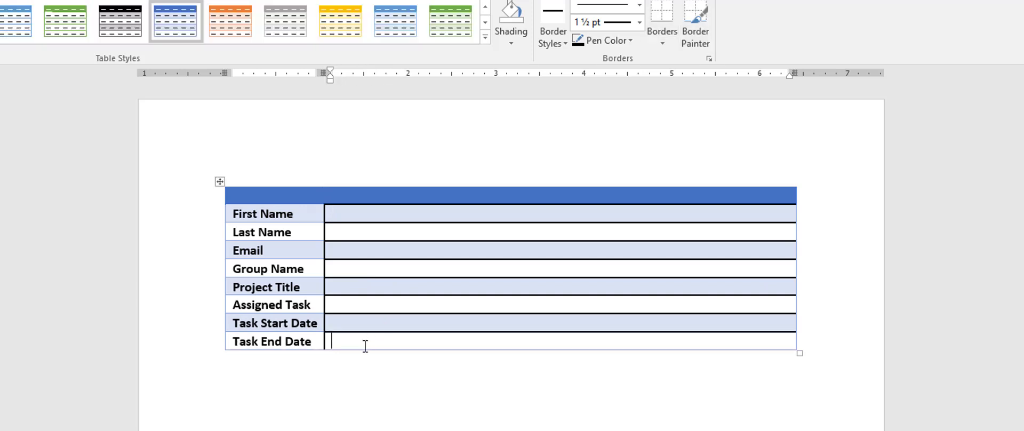
{"action": "key", "text": "ctrl+z"}
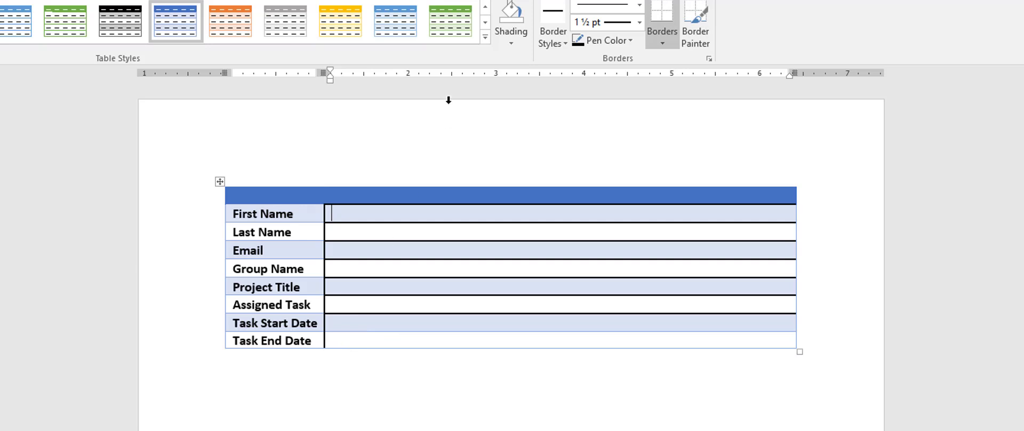
Reuse the solid black 1½ pt border and paint it along the bottom and right edges of the answer column
{"action": "left_click", "coordinate": [557, 44]}
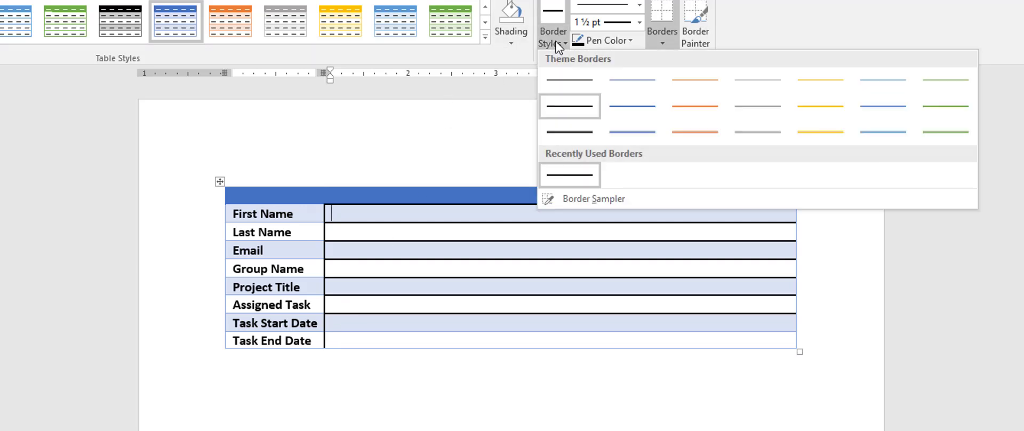
{"action": "left_click", "coordinate": [558, 6]}
{"action": "left_click_drag", "start_coordinate": [334, 347], "coordinate": [421, 348]}
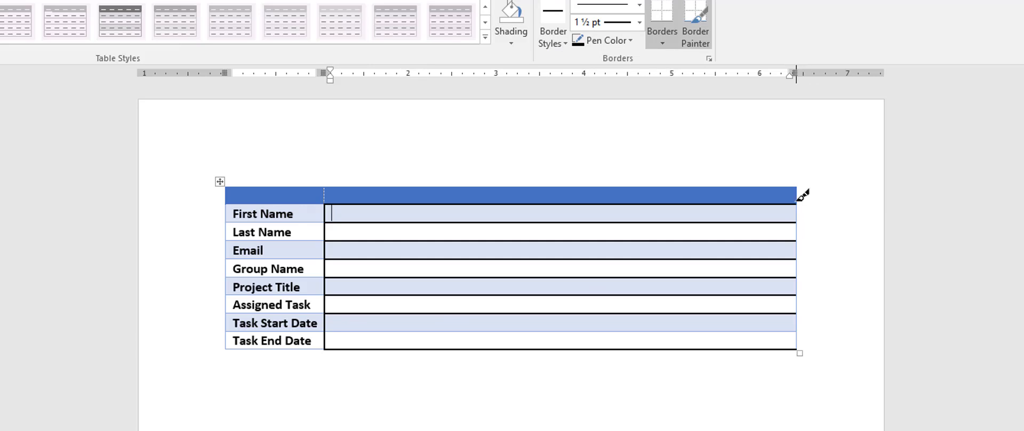
{"action": "left_click_drag", "start_coordinate": [796, 225], "coordinate": [795, 339]}
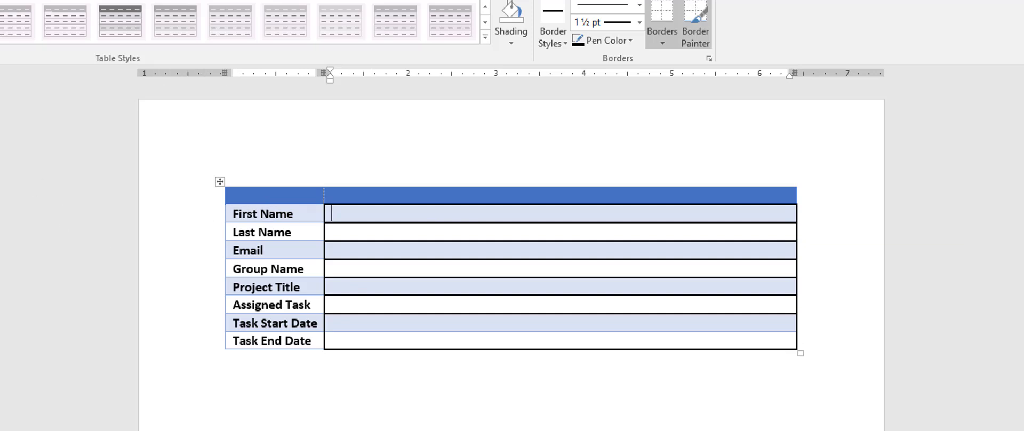
Insert a plain text content control in the First Name answer cell and turn on Design Mode
{"action": "left_click", "coordinate": [640, 12]}
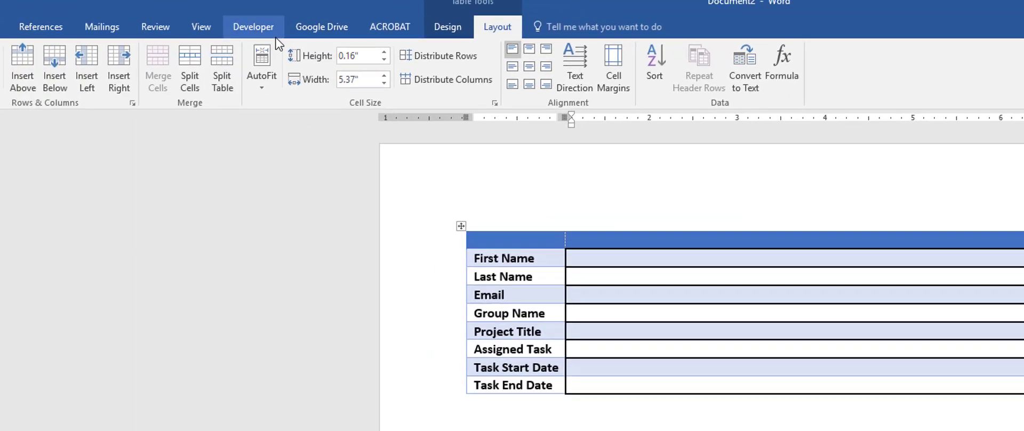
{"action": "left_click", "coordinate": [269, 32]}
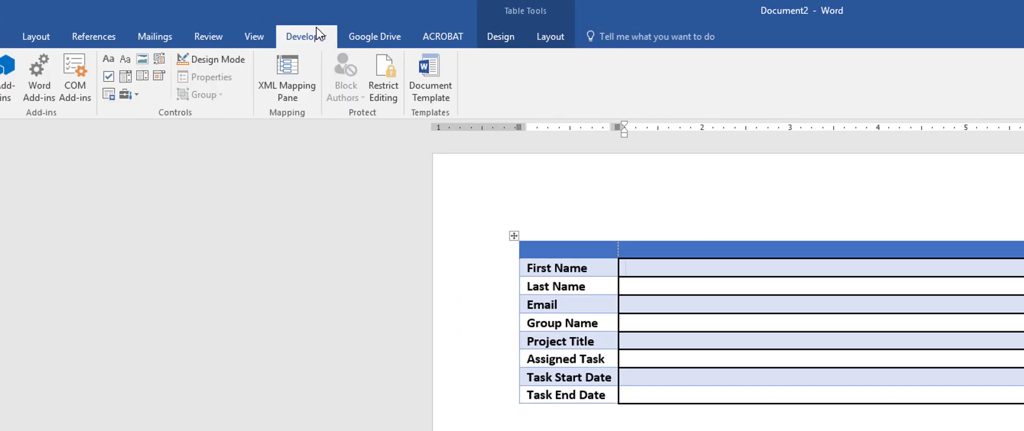
{"action": "left_click", "coordinate": [126, 60]}
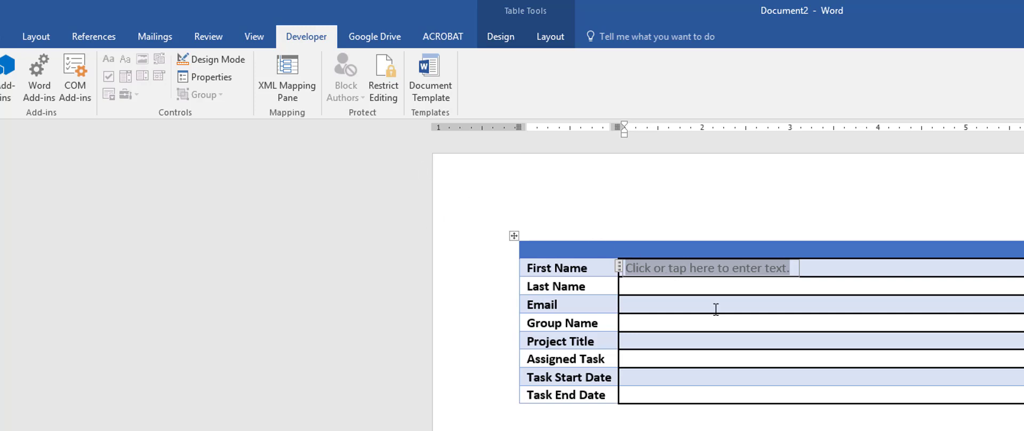
{"action": "left_click", "coordinate": [206, 63]}
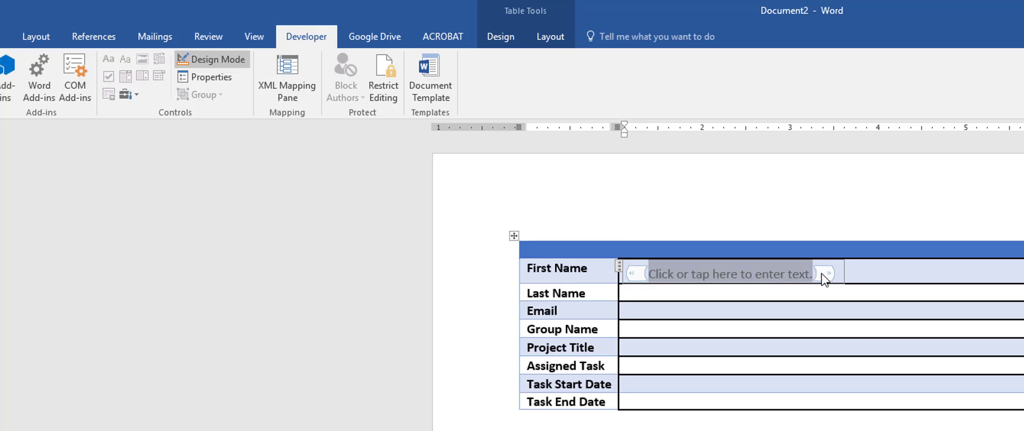
Change the placeholder text of the First Name content control to "First Name Here."
{"action": "left_click", "coordinate": [660, 274]}
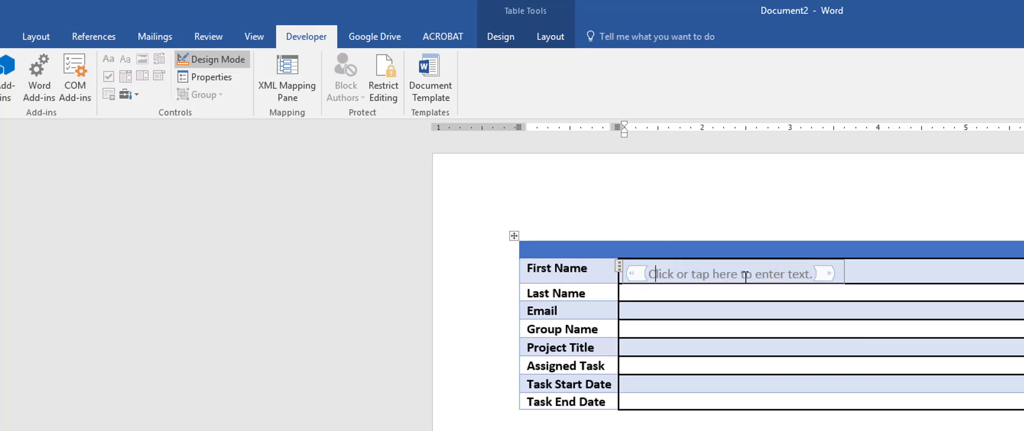
{"action": "left_click", "coordinate": [806, 276], "text": "shift"}
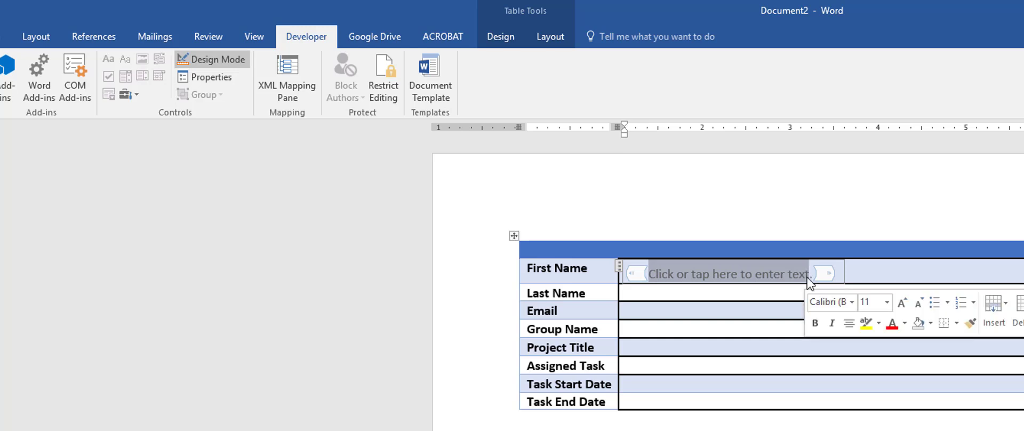
{"action": "type", "text": "First Name here"}
{"action": "key", "text": "BackSpace"}
{"action": "key", "text": "BackSpace"}
{"action": "key", "text": "BackSpace"}
{"action": "key", "text": "BackSpace"}
{"action": "type", "text": "Here"}
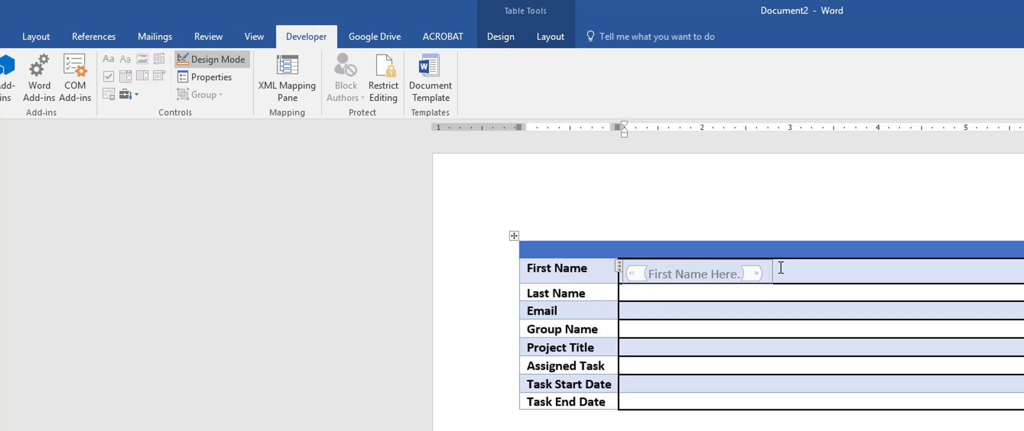
Give the First Name content control the title "First Name" and the tag "fname"
{"action": "left_click", "coordinate": [201, 79]}
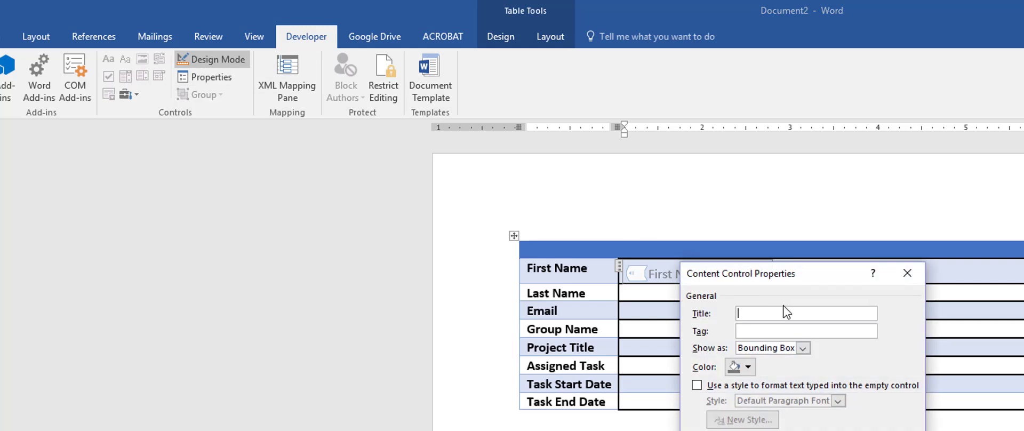
{"action": "type", "text": "First Name"}
{"action": "key", "text": "Tab"}
{"action": "type", "text": "fname"}
{"action": "key", "text": "Return"}
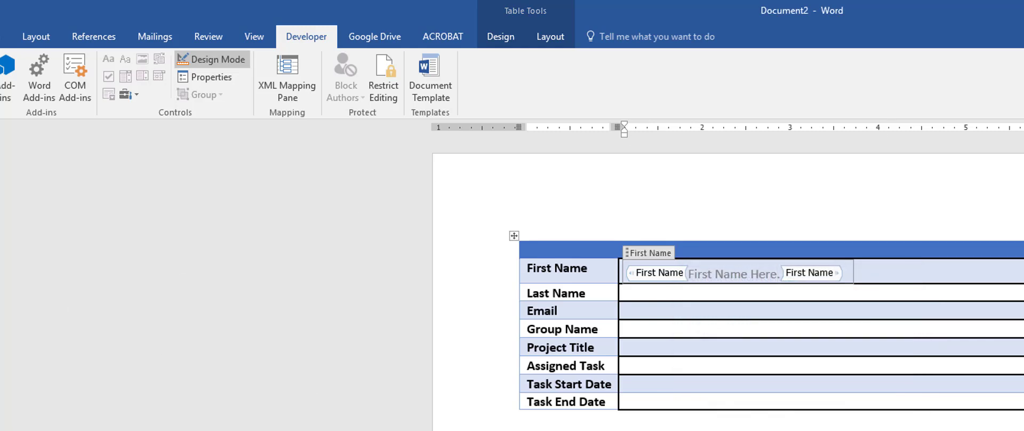
{"action": "key", "text": "alt+Tab"}
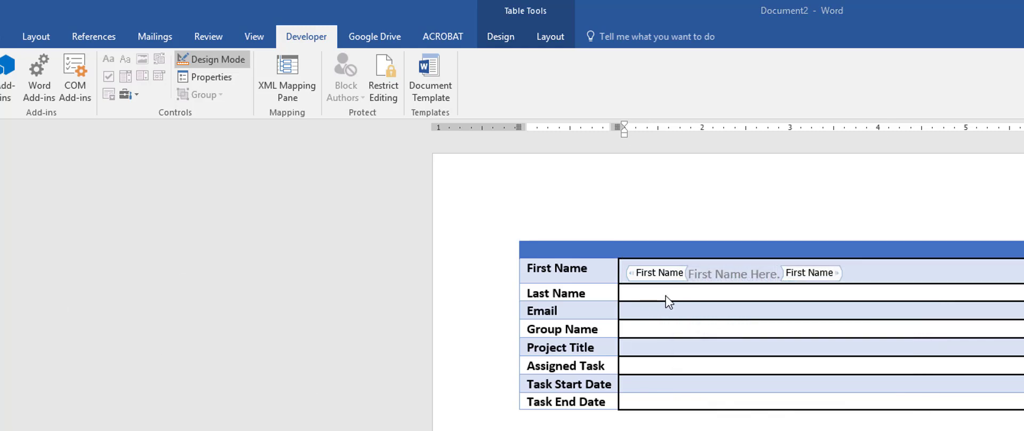
{"action": "key", "text": "alt+Tab"}
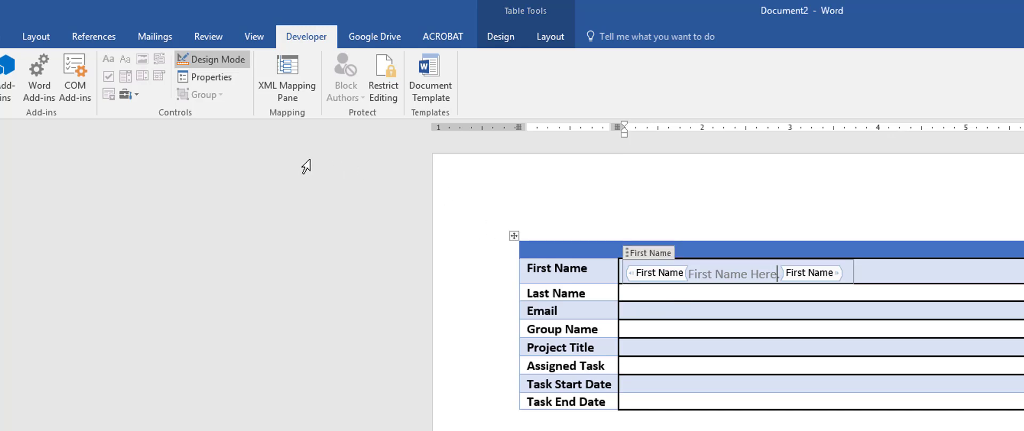
Insert a plain text content control in the Last Name answer cell with the placeholder "Last Name Here."
{"action": "left_click", "coordinate": [679, 291]}
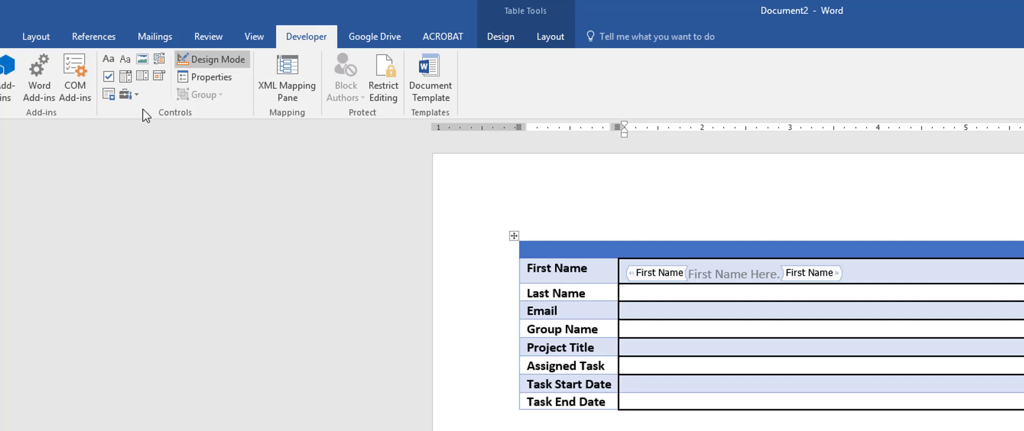
{"action": "left_click", "coordinate": [119, 63]}
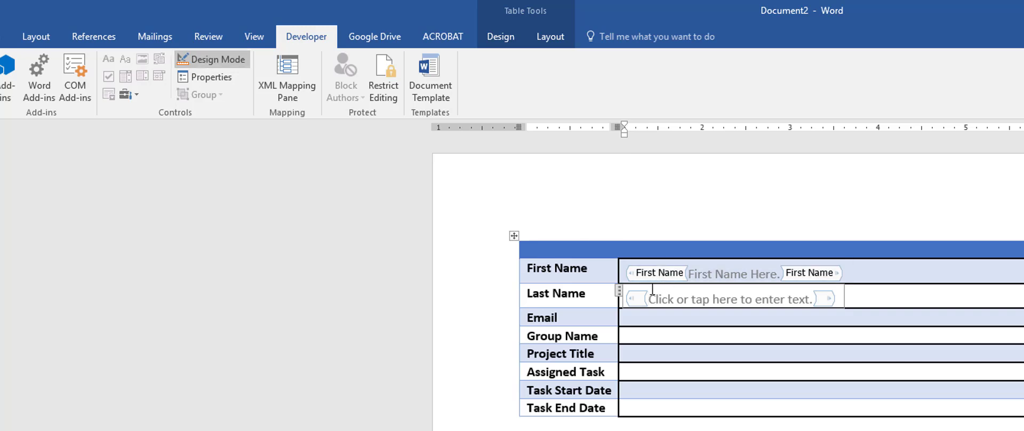
{"action": "left_click_drag", "start_coordinate": [656, 299], "coordinate": [806, 299]}
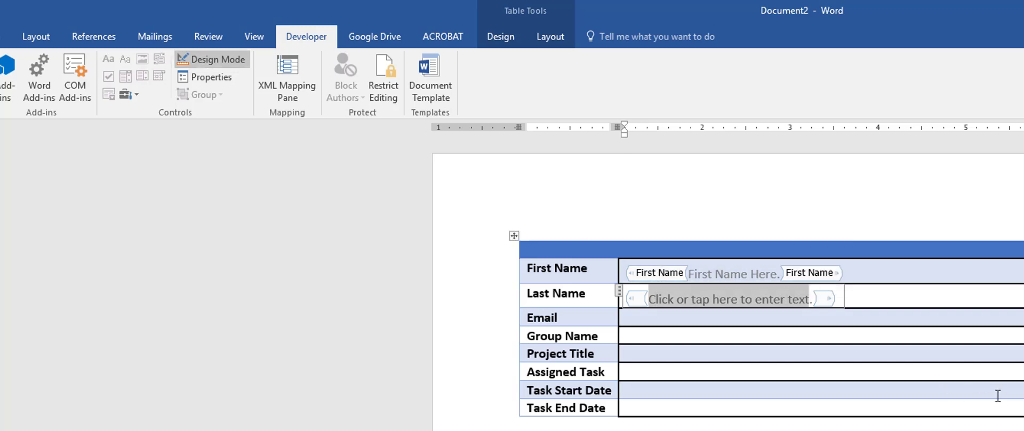
{"action": "type", "text": "Last Nam"}
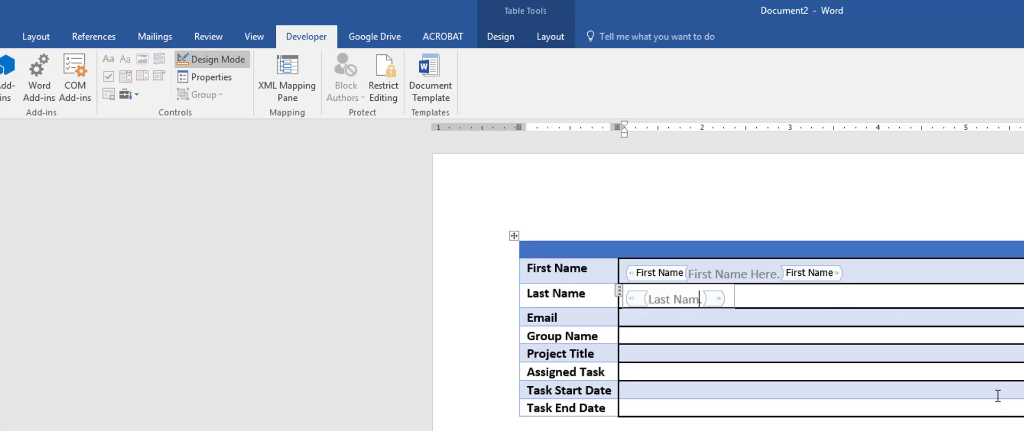
{"action": "type", "text": "e Here."}
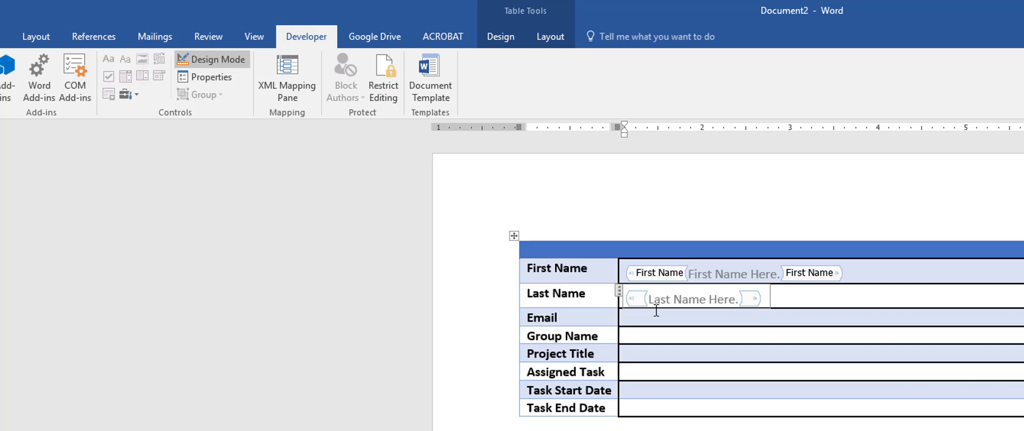
Give the Last Name content control the title "Last Name" and the tag "LName"
{"action": "left_click", "coordinate": [198, 79]}
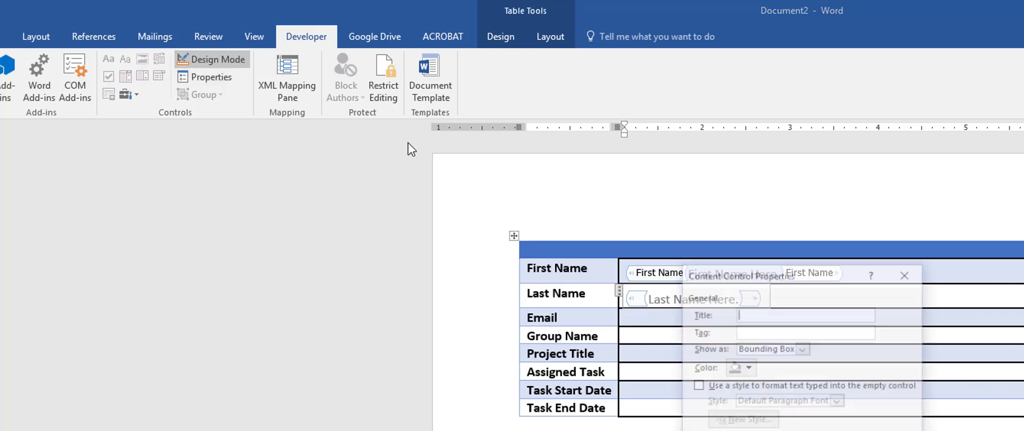
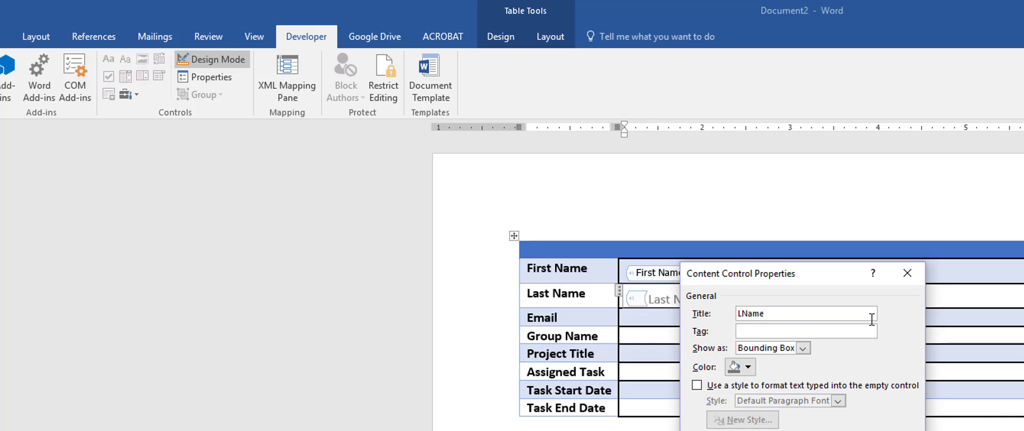
{"action": "type", "text": "LName"}
{"action": "left_click", "coordinate": [822, 312]}
{"action": "type", "text": "ast"}
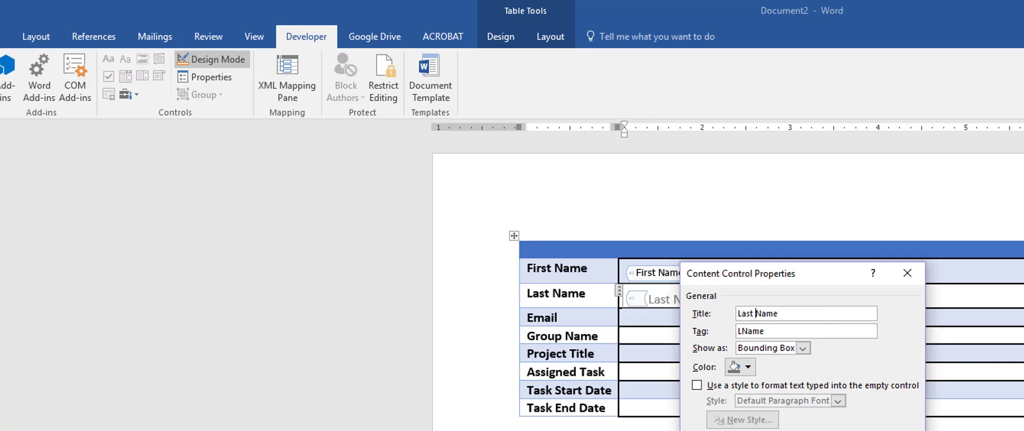
{"action": "key", "text": "Return"}
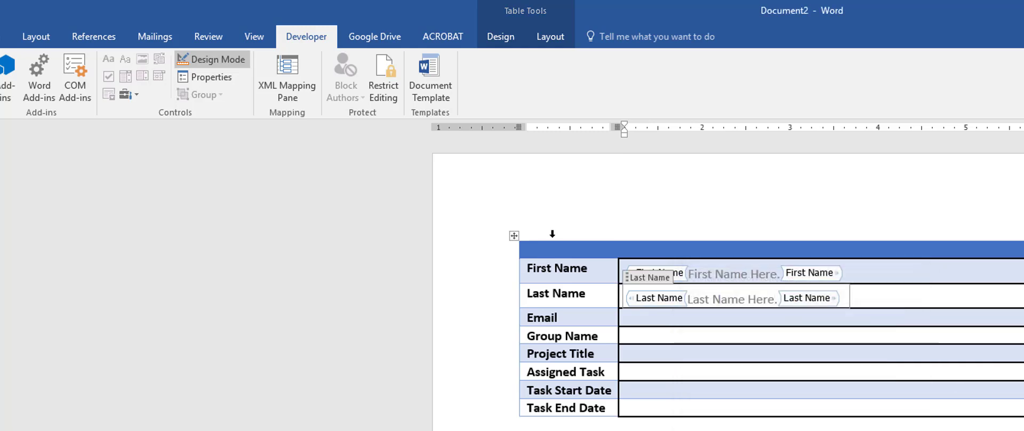
Insert a legacy text form field in the Email answer cell
{"action": "left_click", "coordinate": [715, 320]}
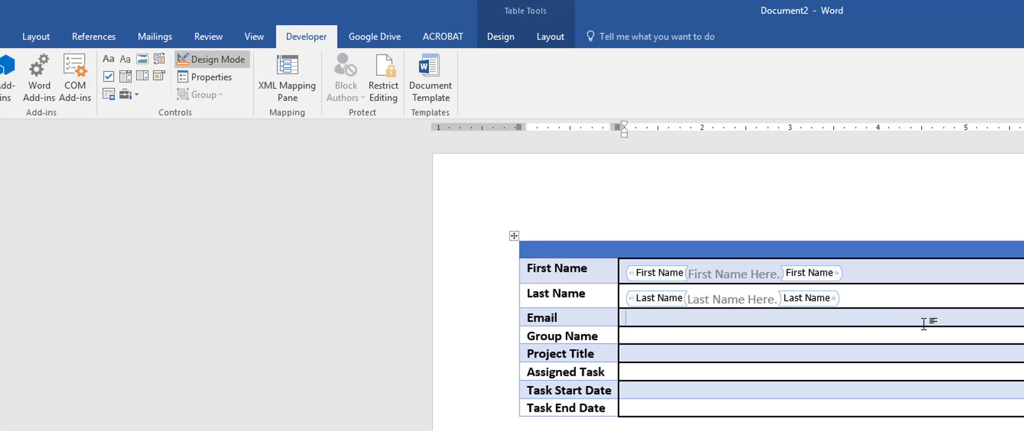
{"action": "left_click", "coordinate": [136, 96]}
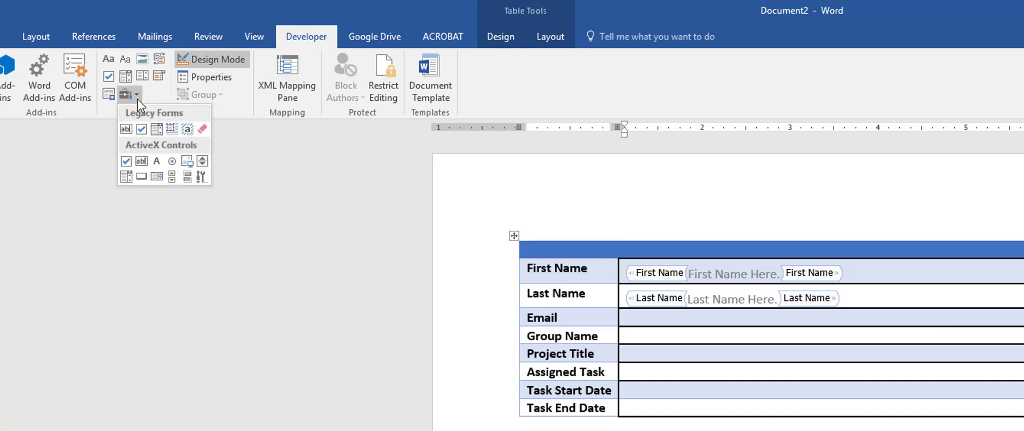
{"action": "left_click", "coordinate": [130, 130]}
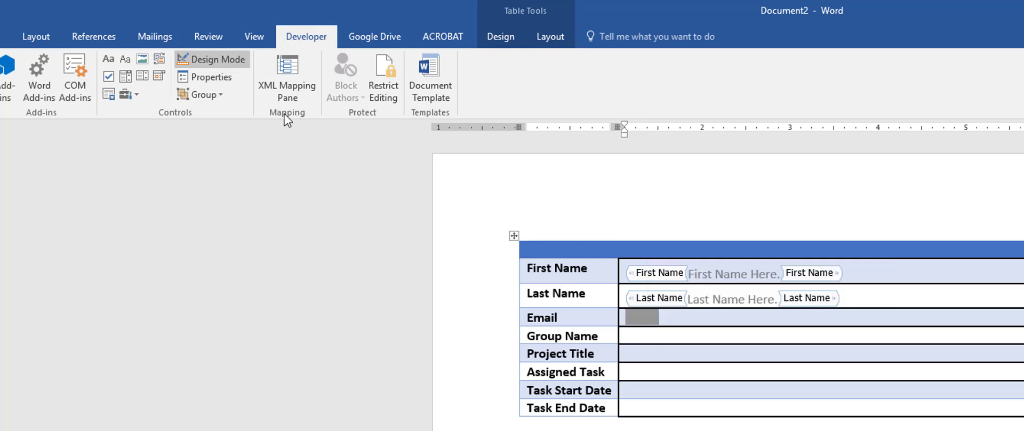
Set the Email form field's default text to a sample e-mail address and its maximum length to 50
{"action": "left_click", "coordinate": [205, 77]}
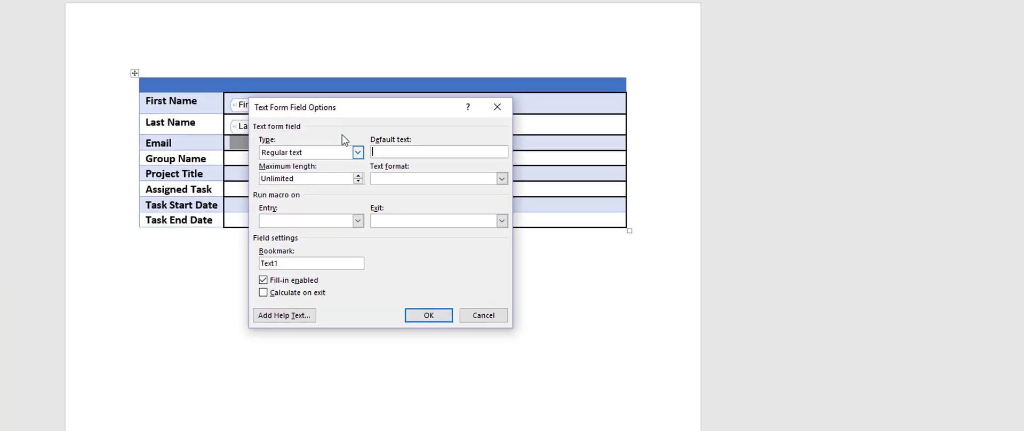
{"action": "left_click", "coordinate": [345, 156]}
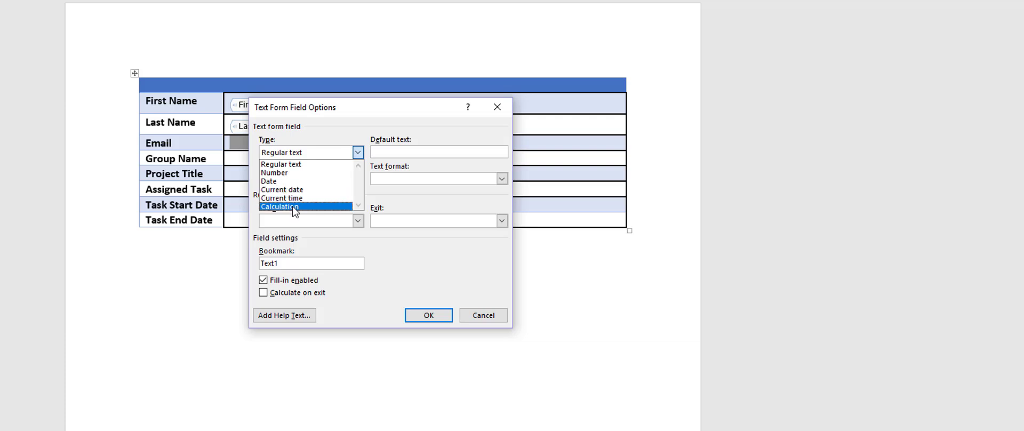
{"action": "left_click", "coordinate": [411, 153]}
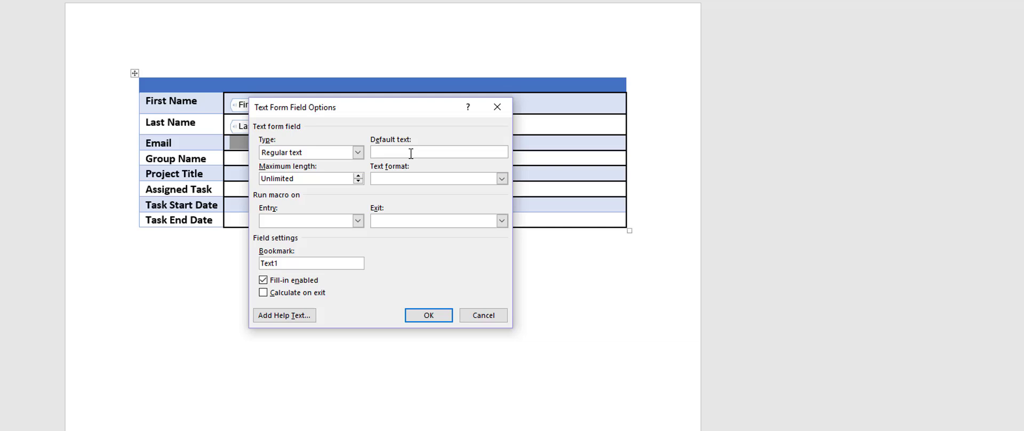
{"action": "type", "text": "youremail@somethin"}
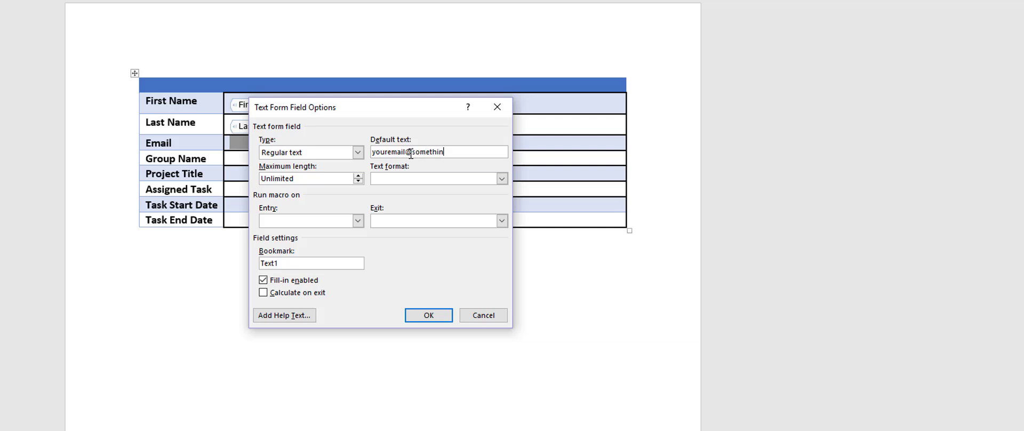
{"action": "type", "text": "g.com"}
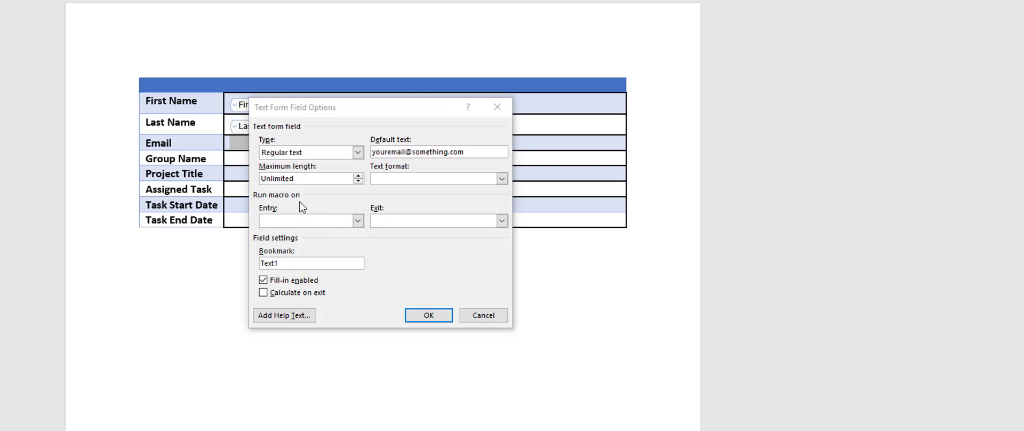
{"action": "left_click", "coordinate": [325, 180]}
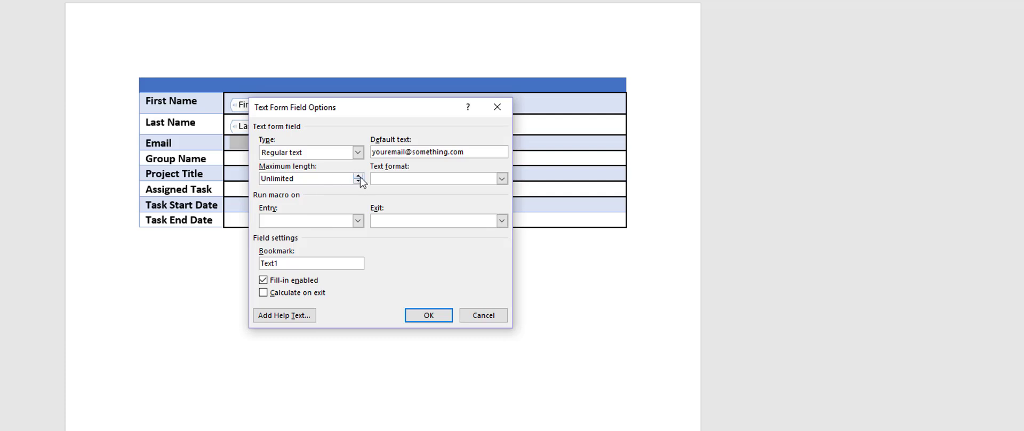
{"action": "left_click_drag", "start_coordinate": [343, 180], "coordinate": [222, 170]}
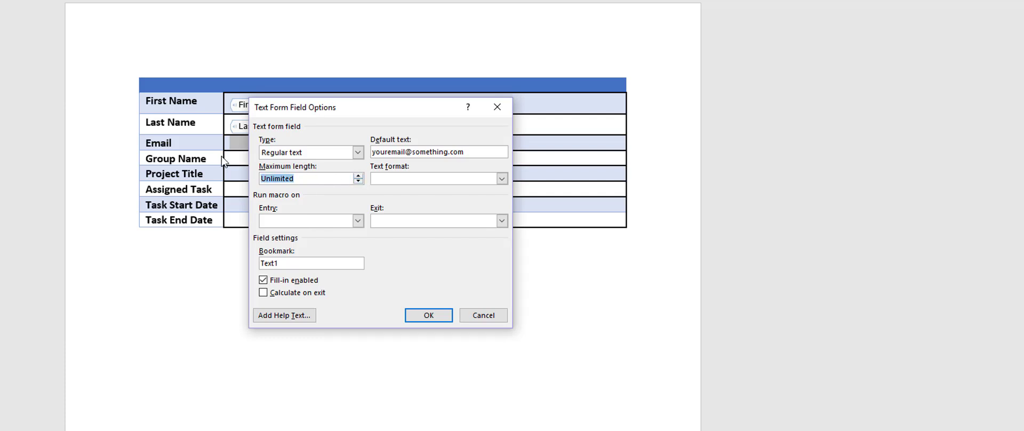
{"action": "type", "text": "50"}
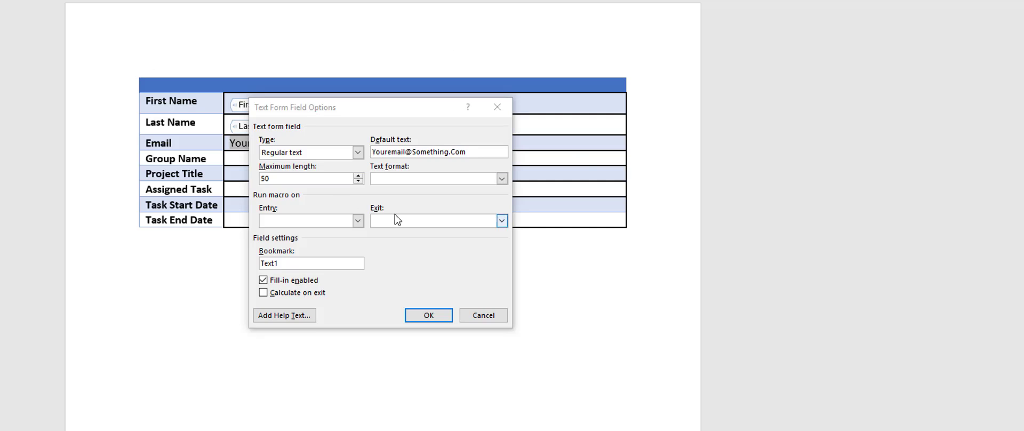
{"action": "left_click", "coordinate": [429, 316]}
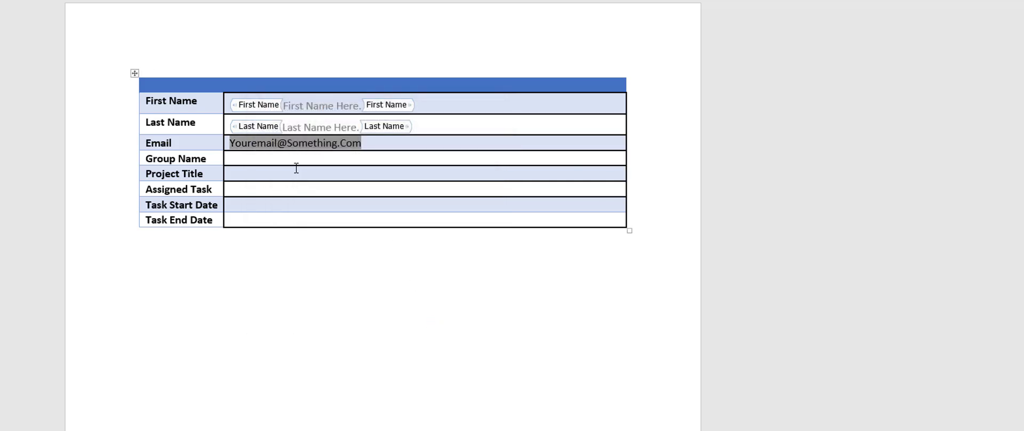
{"action": "left_click", "coordinate": [296, 168]}
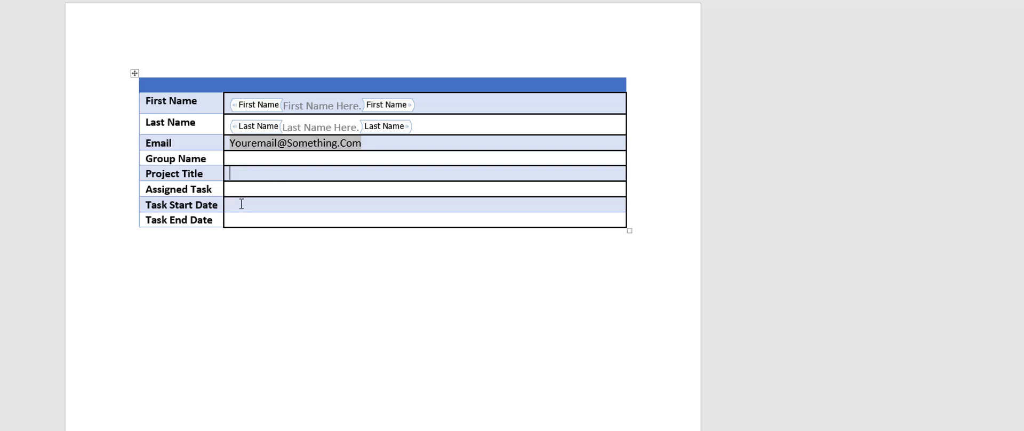
{"action": "left_click_drag", "start_coordinate": [241, 204], "coordinate": [242, 215]}
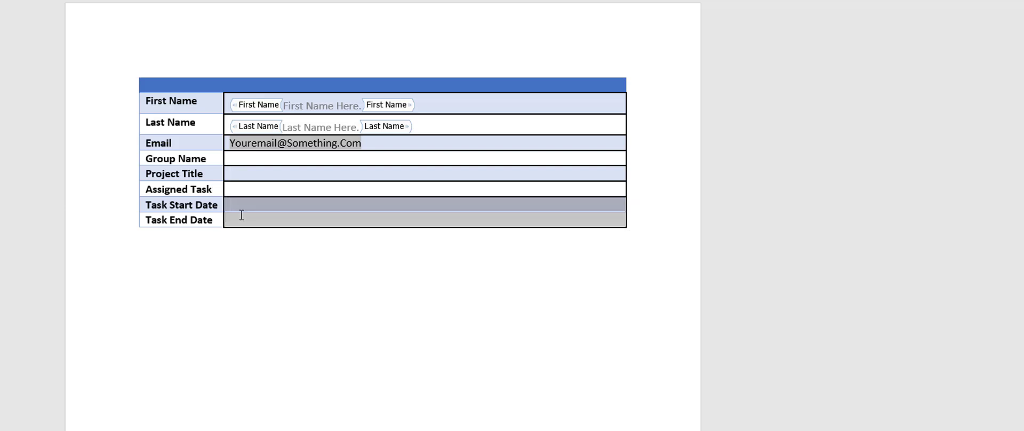
{"action": "left_click", "coordinate": [236, 158]}
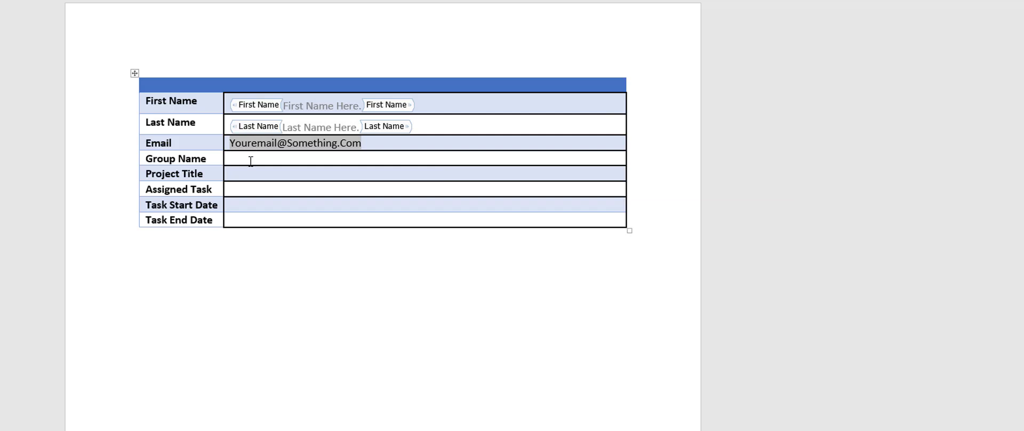
{"action": "left_click_drag", "start_coordinate": [270, 205], "coordinate": [280, 220]}
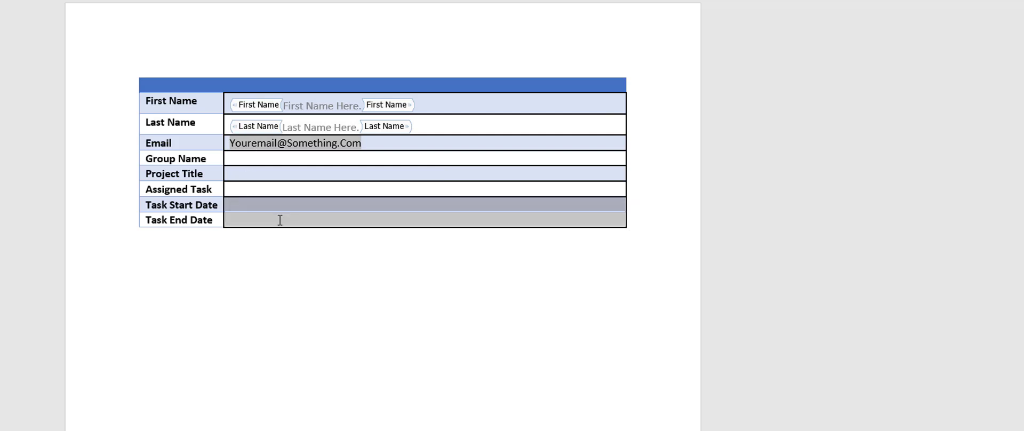
Insert a legacy text form field in the Task Start Date answer cell
{"action": "left_click", "coordinate": [260, 204]}
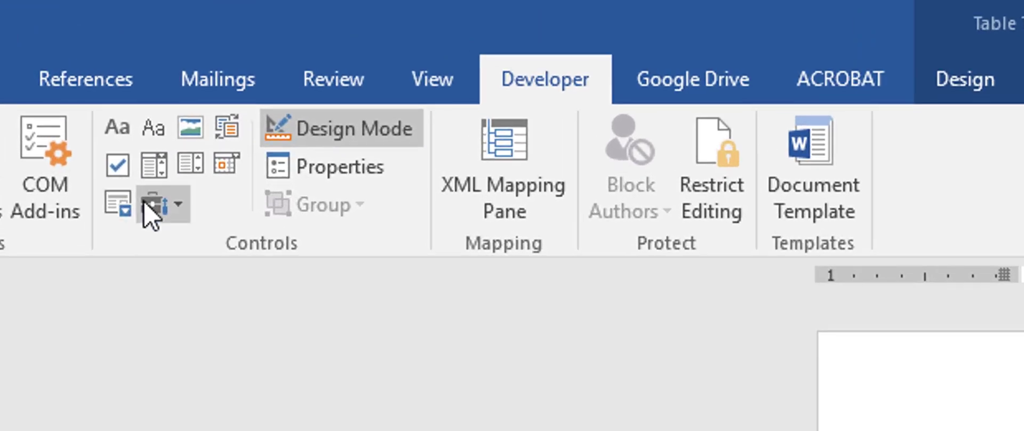
{"action": "left_click", "coordinate": [67, 82]}
{"action": "left_click", "coordinate": [155, 263]}
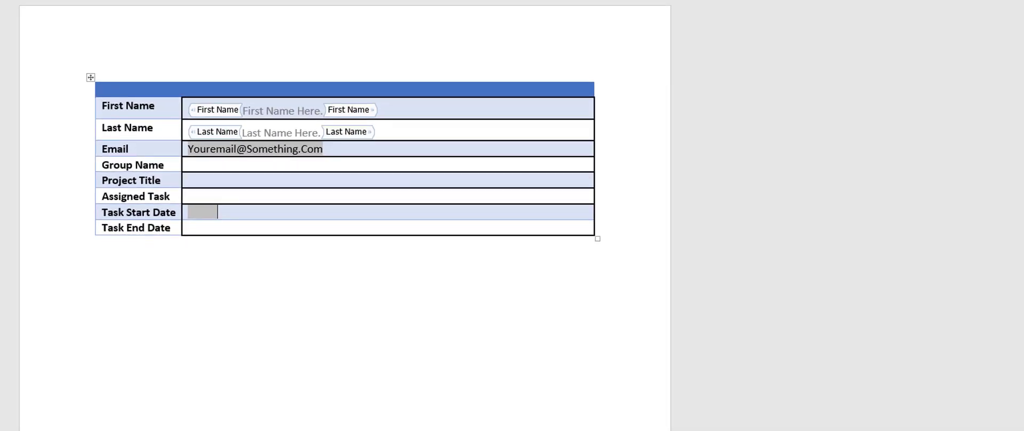
Set the Task Start Date form field's type to Date with the date format d-MMM-yy
{"action": "double_click", "coordinate": [216, 217]}
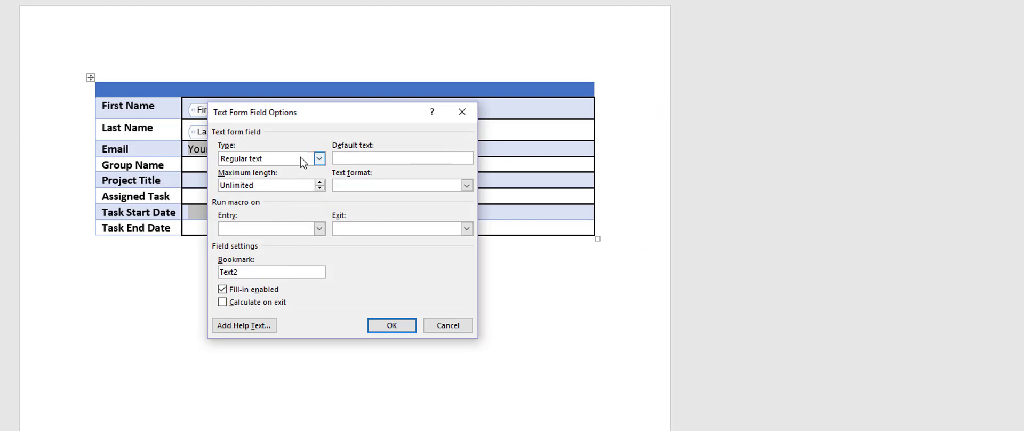
{"action": "left_click", "coordinate": [319, 158]}
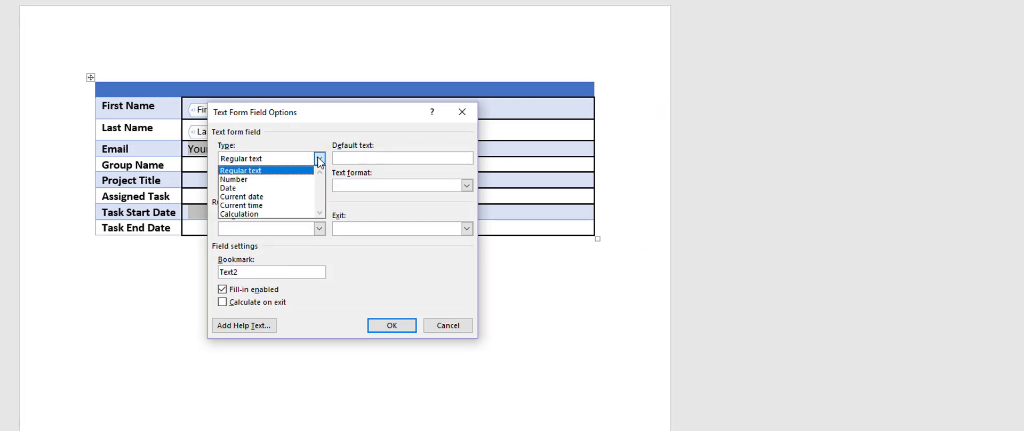
{"action": "left_click", "coordinate": [290, 187]}
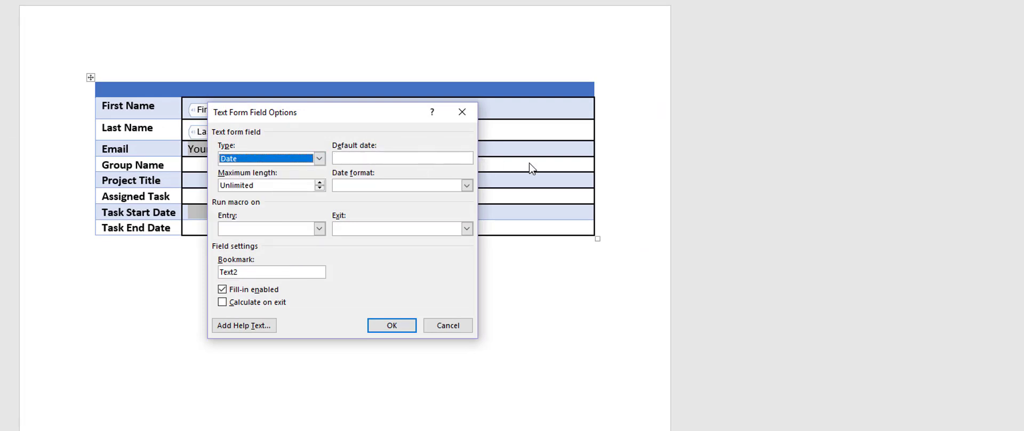
{"action": "left_click", "coordinate": [467, 186]}
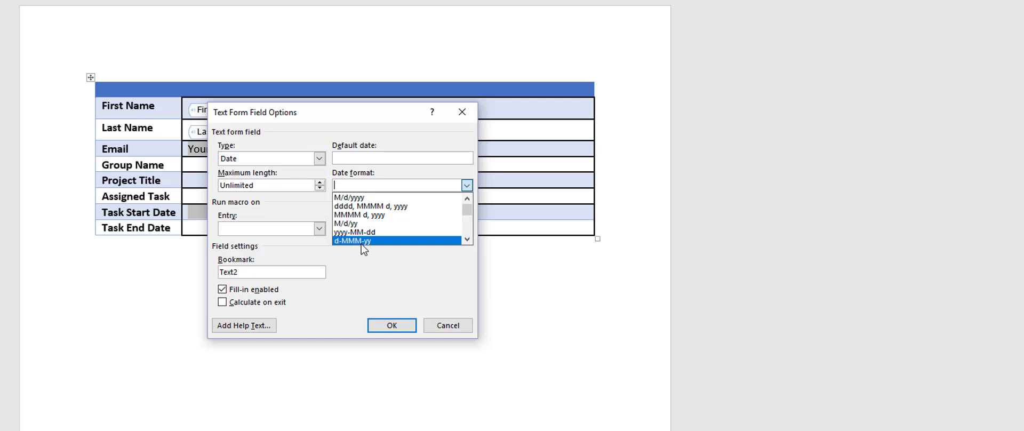
{"action": "left_click", "coordinate": [368, 206]}
{"action": "left_click", "coordinate": [467, 185]}
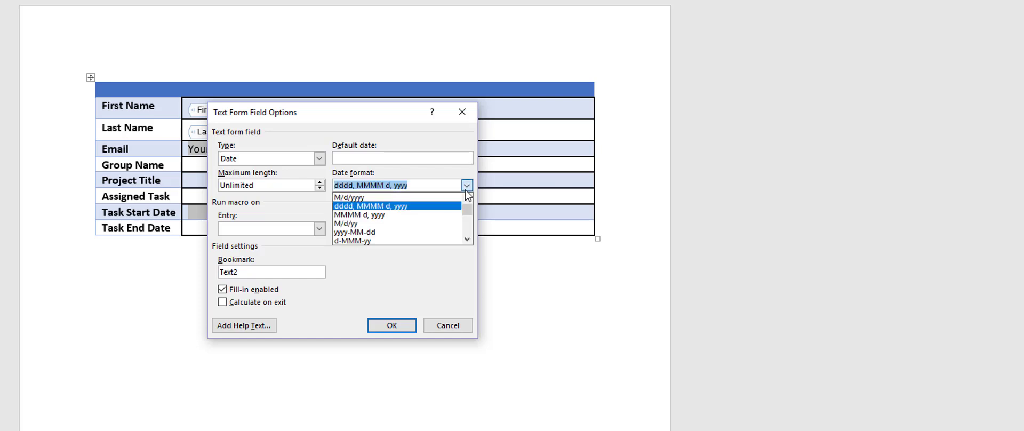
{"action": "left_click", "coordinate": [375, 235]}
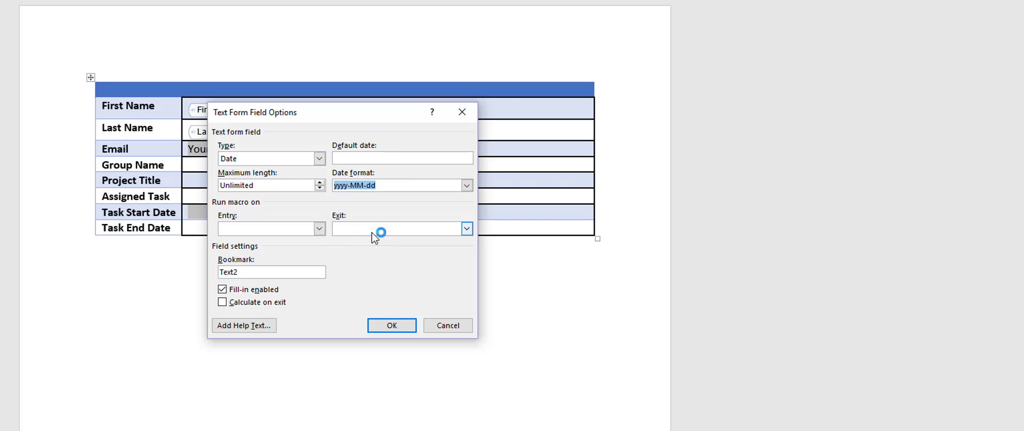
{"action": "left_click", "coordinate": [466, 187]}
{"action": "left_click", "coordinate": [428, 243]}
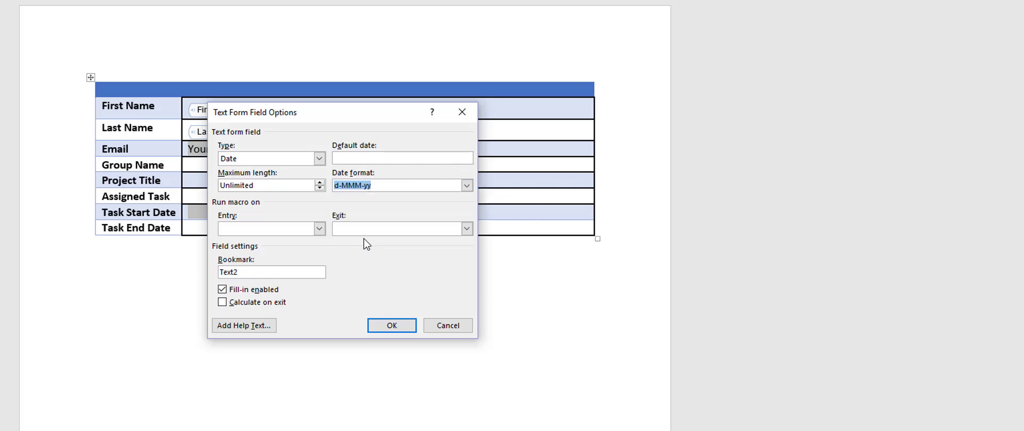
{"action": "left_click", "coordinate": [400, 326]}
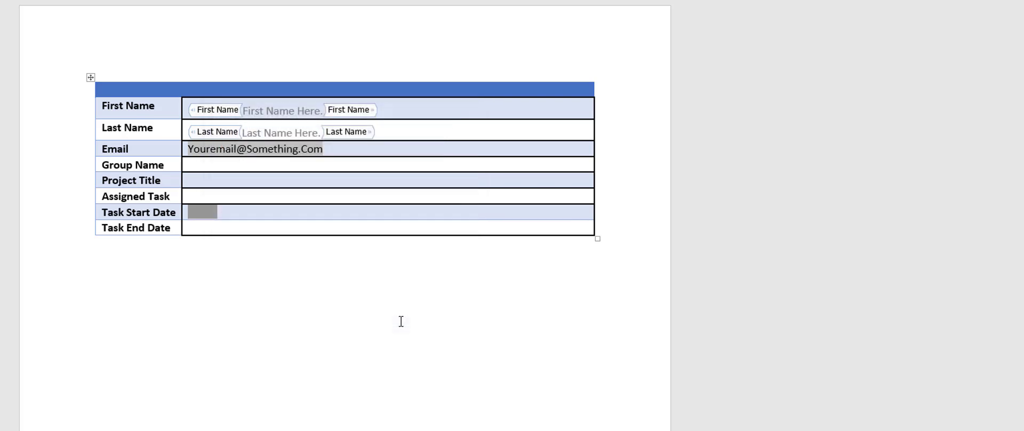
Add a legacy text form field to the Task End Date answer cell, with type Date and date format d-MMM-yy
{"action": "left_click", "coordinate": [209, 221]}
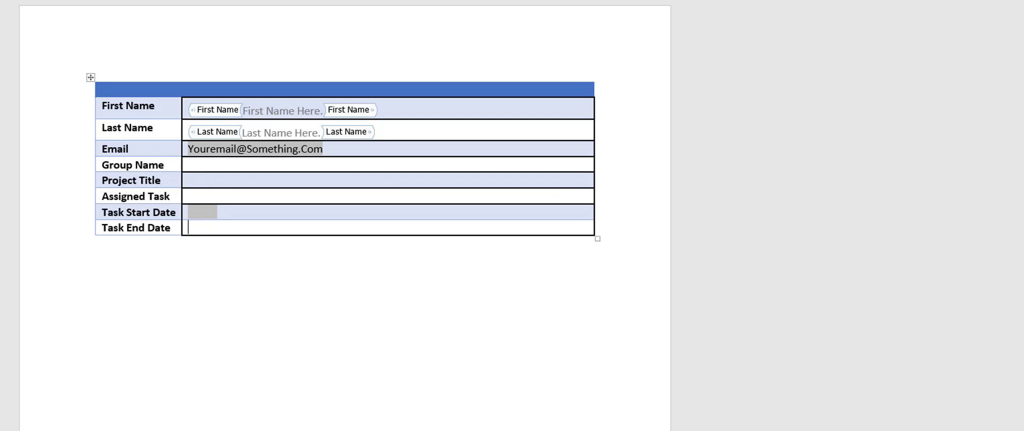
{"action": "key", "text": "ctrl+v"}
{"action": "double_click", "coordinate": [203, 228]}
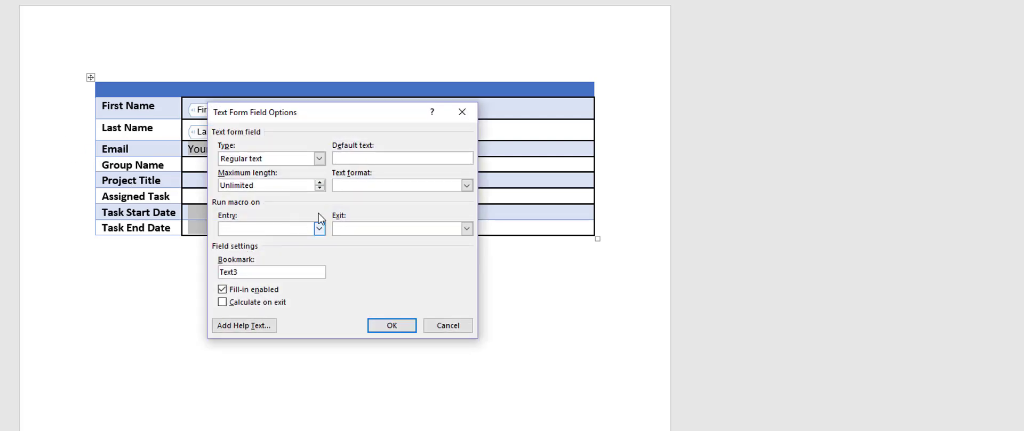
{"action": "left_click", "coordinate": [467, 185]}
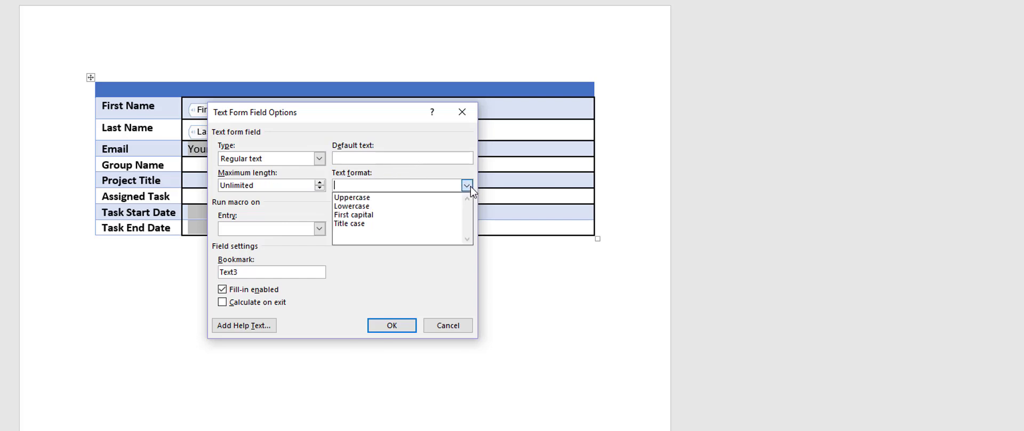
{"action": "left_click", "coordinate": [298, 159]}
{"action": "left_click", "coordinate": [298, 159]}
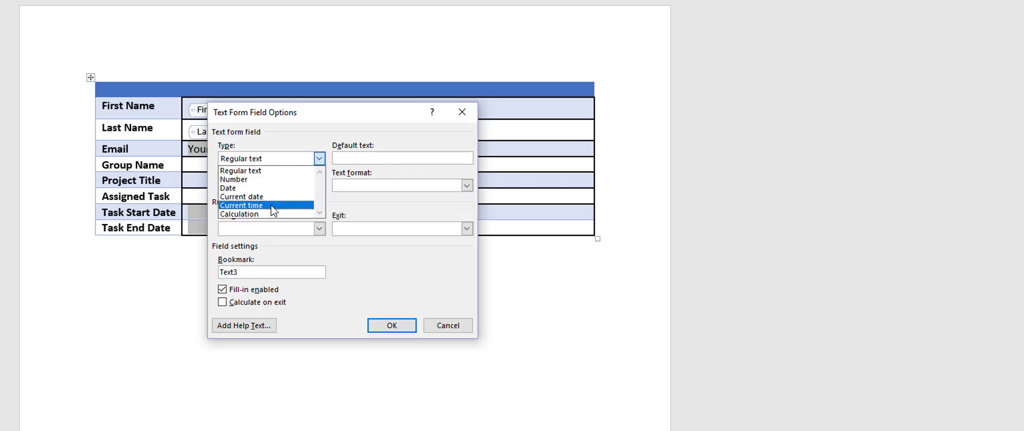
{"action": "left_click", "coordinate": [251, 187]}
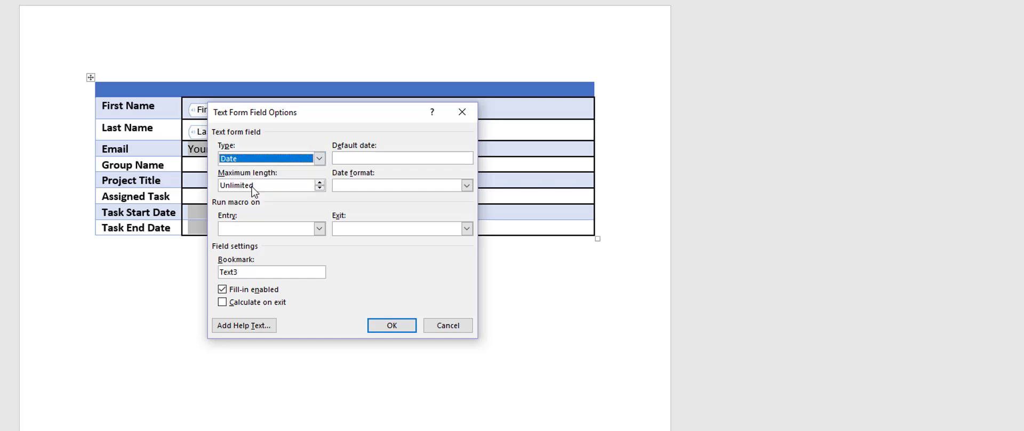
{"action": "left_click", "coordinate": [460, 157]}
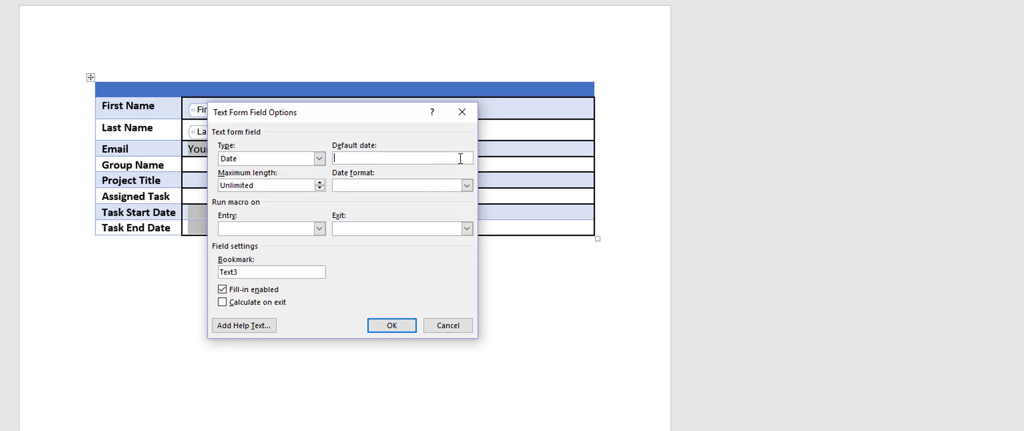
{"action": "left_click", "coordinate": [467, 185]}
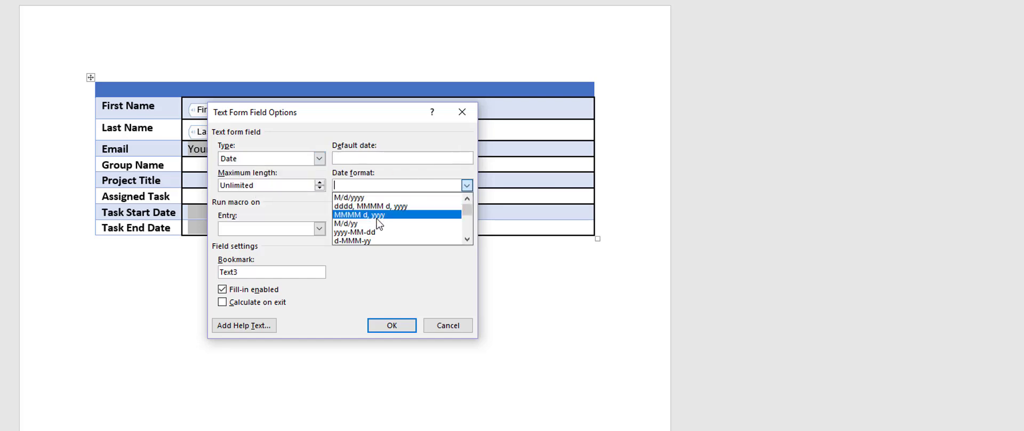
{"action": "left_click", "coordinate": [377, 241]}
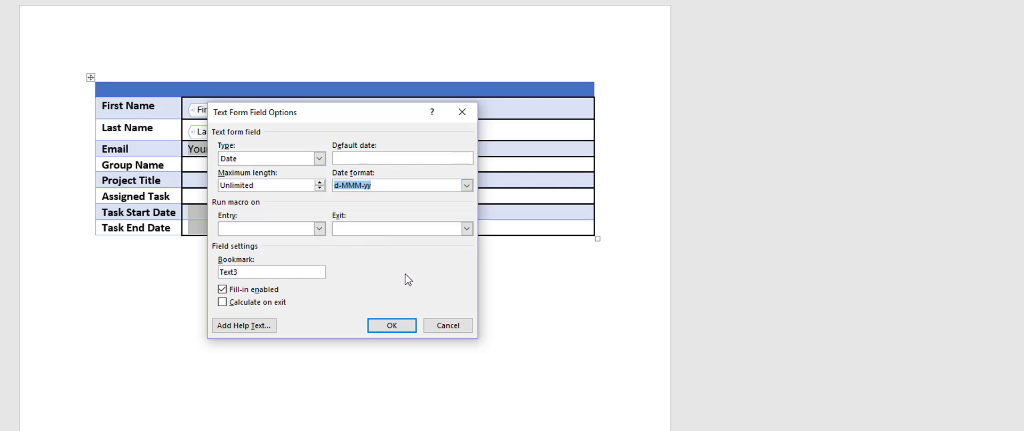
{"action": "left_click", "coordinate": [400, 326]}
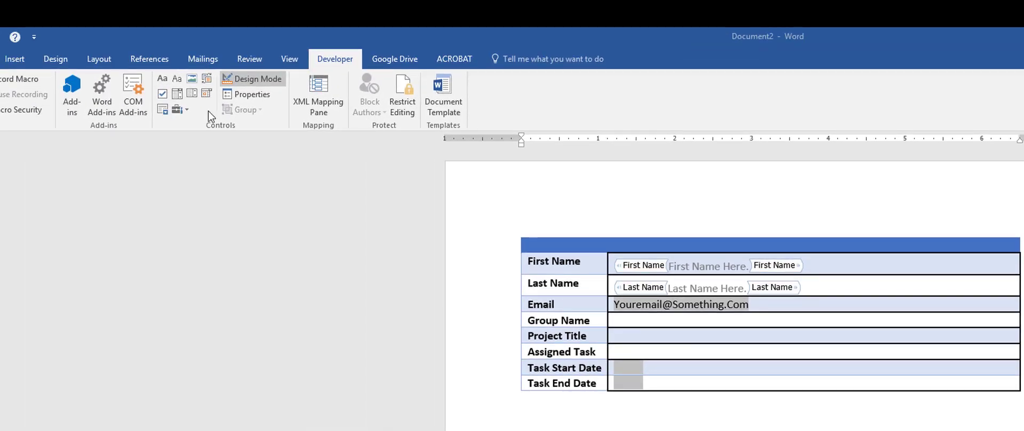
Insert an ActiveX command button on the line below the table and open its properties
{"action": "left_click", "coordinate": [185, 109]}
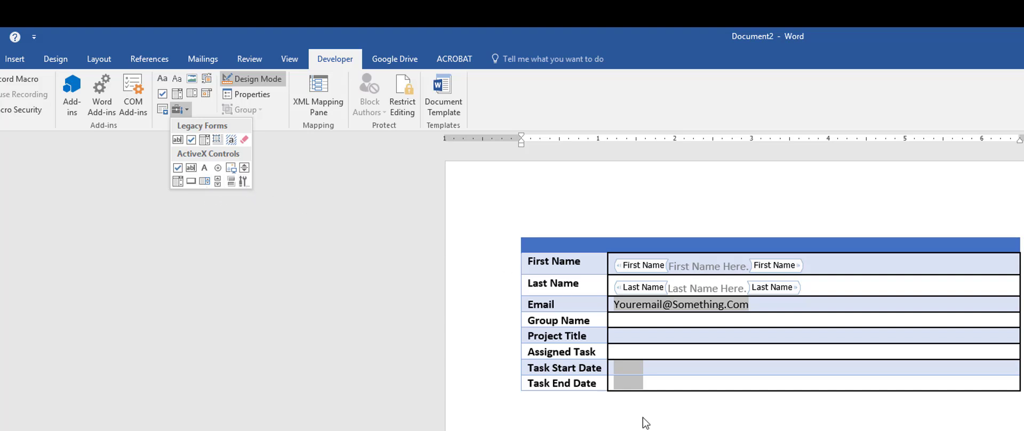
{"action": "left_click", "coordinate": [611, 352]}
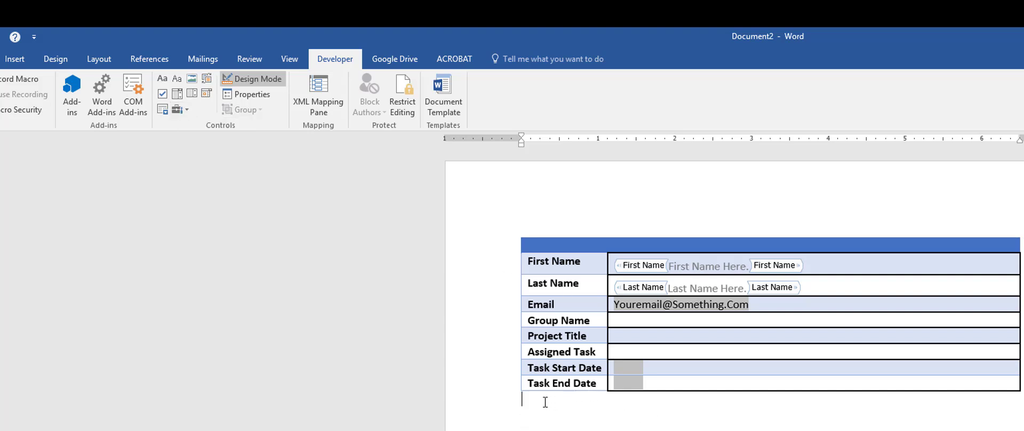
{"action": "left_click", "coordinate": [181, 110]}
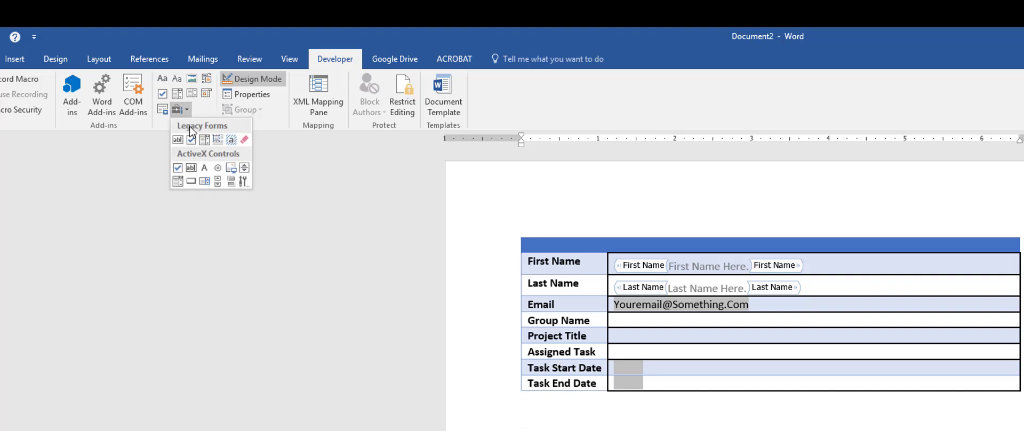
{"action": "left_click", "coordinate": [191, 181]}
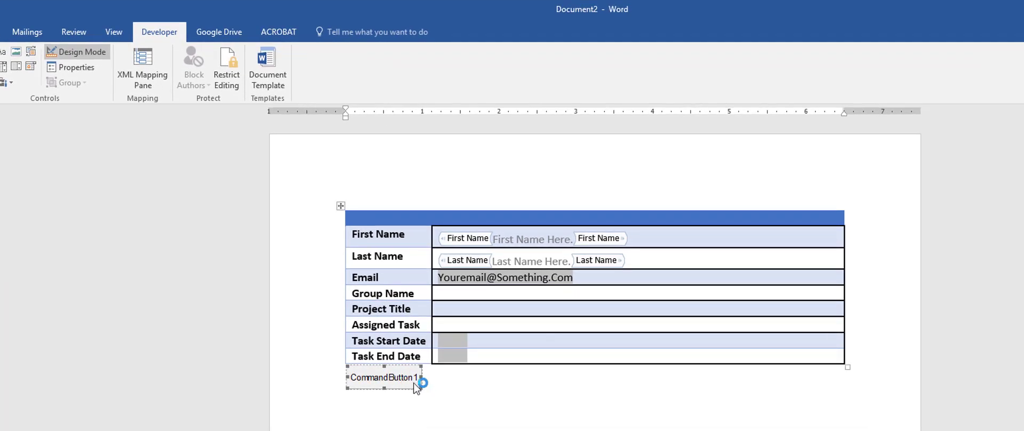
{"action": "left_click", "coordinate": [405, 377]}
{"action": "left_click", "coordinate": [71, 67]}
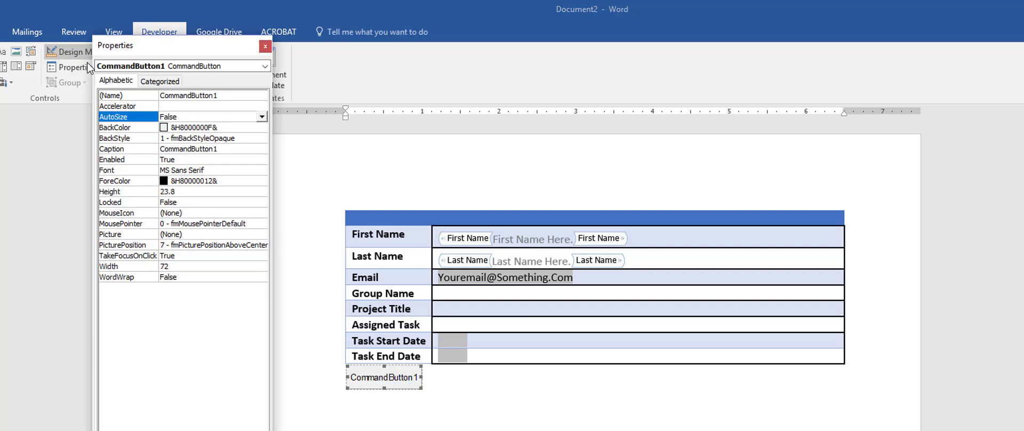
{"action": "left_click_drag", "start_coordinate": [184, 48], "coordinate": [103, 137]}
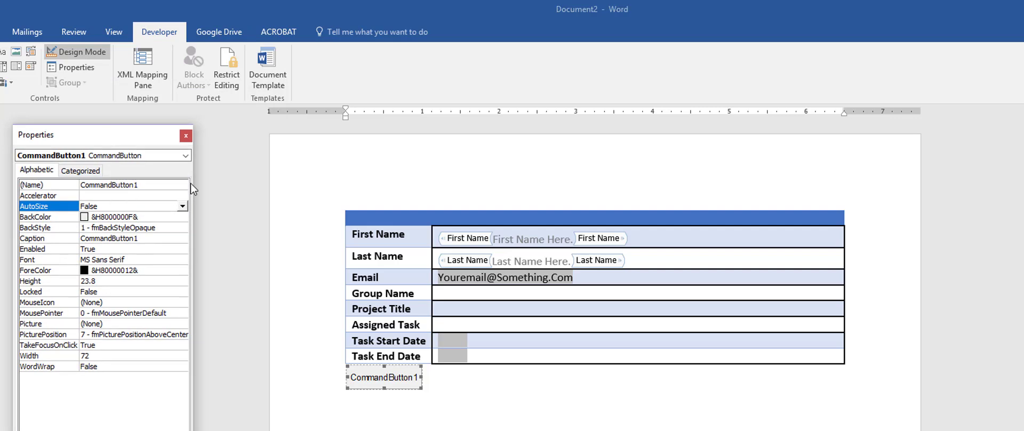
Set the command button's caption to Send Email
{"action": "left_click", "coordinate": [164, 185]}
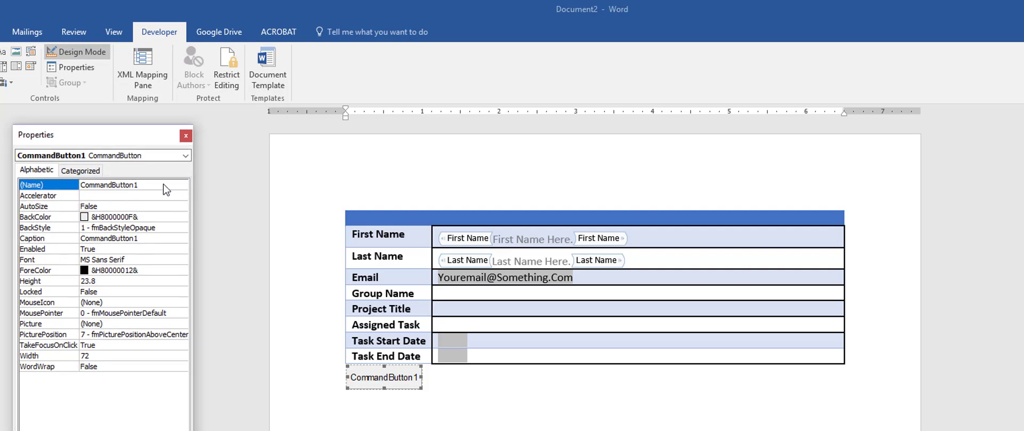
{"action": "left_click", "coordinate": [164, 185]}
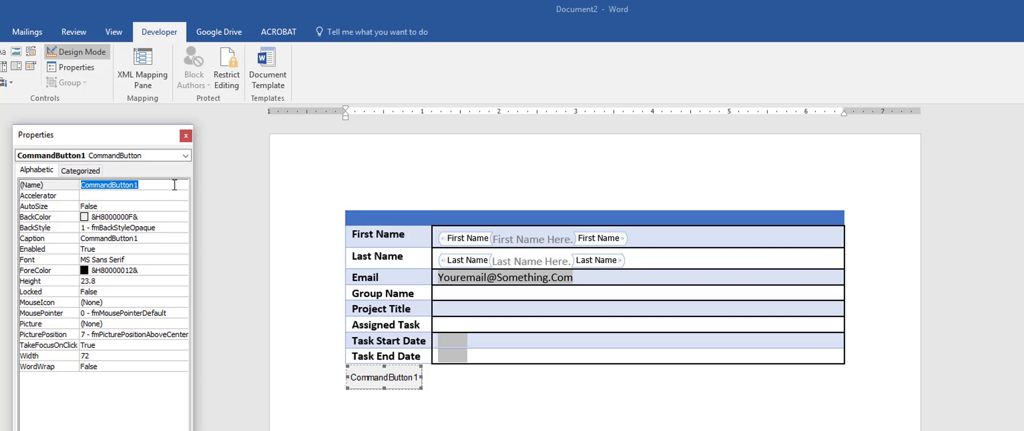
{"action": "left_click", "coordinate": [154, 238]}
{"action": "left_click", "coordinate": [153, 238]}
{"action": "left_click", "coordinate": [41, 237]}
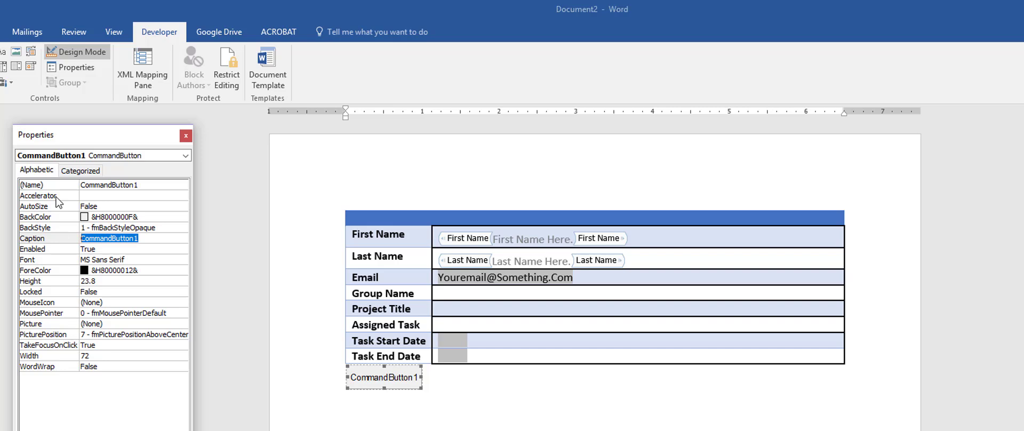
{"action": "type", "text": "Email"}
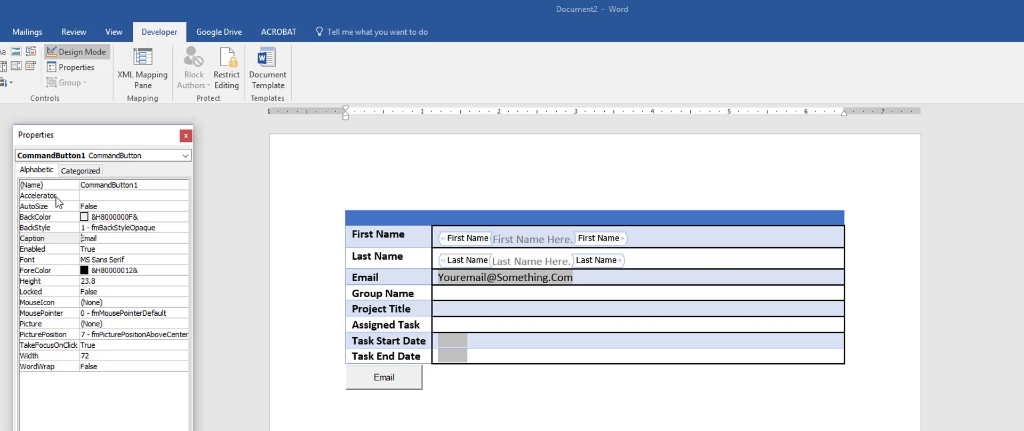
{"action": "type", "text": "Send"}
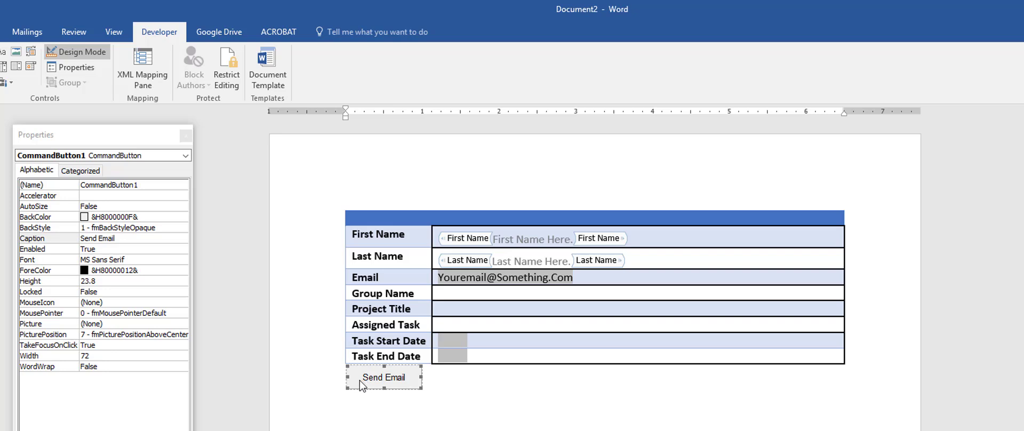
Set the command button's name to btnSubmit
{"action": "left_click", "coordinate": [155, 185]}
{"action": "left_click", "coordinate": [155, 185]}
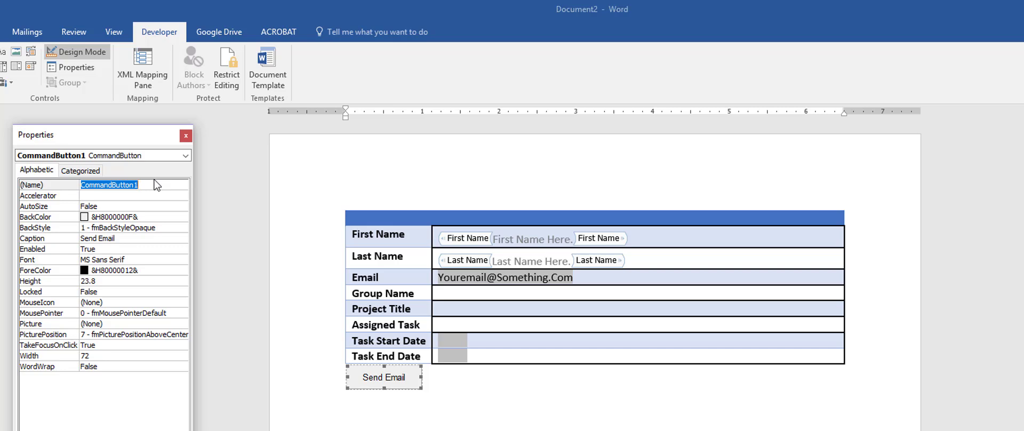
{"action": "type", "text": "btnSubmit"}
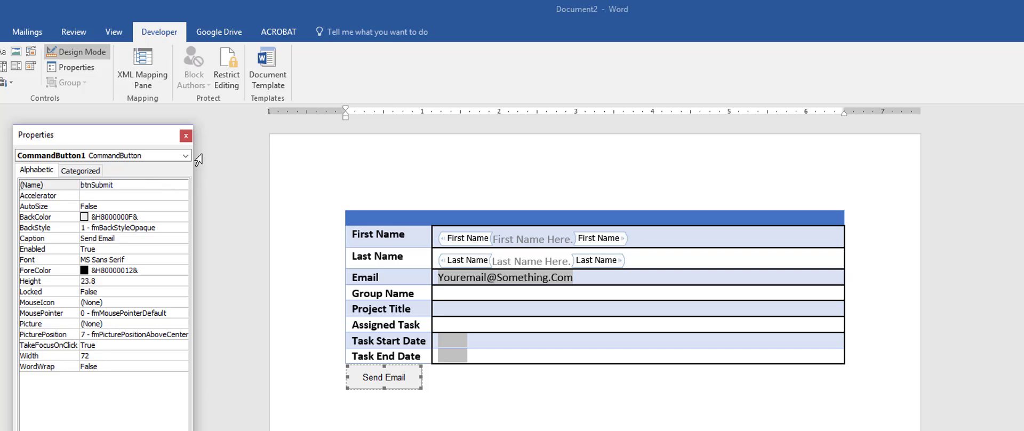
{"action": "left_click", "coordinate": [388, 384]}
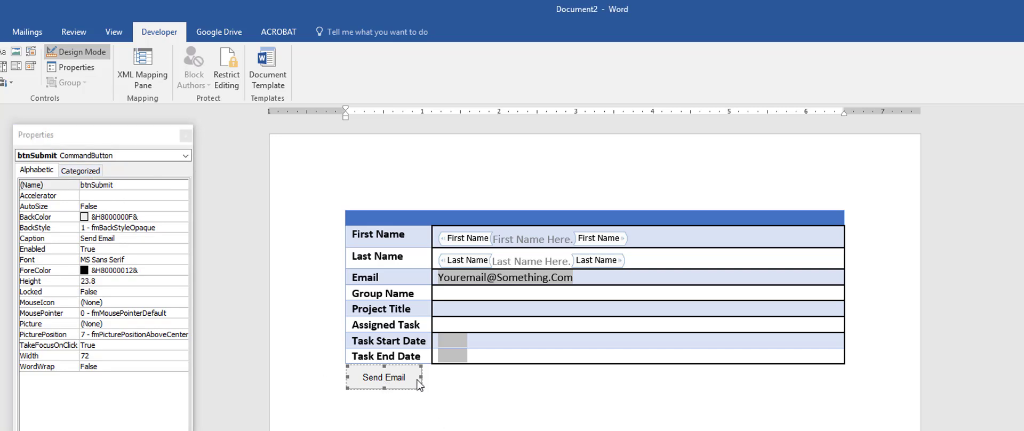
Change the command button's caption to Submit
{"action": "left_click", "coordinate": [141, 238]}
{"action": "double_click", "coordinate": [141, 238]}
{"action": "type", "text": "Submit"}
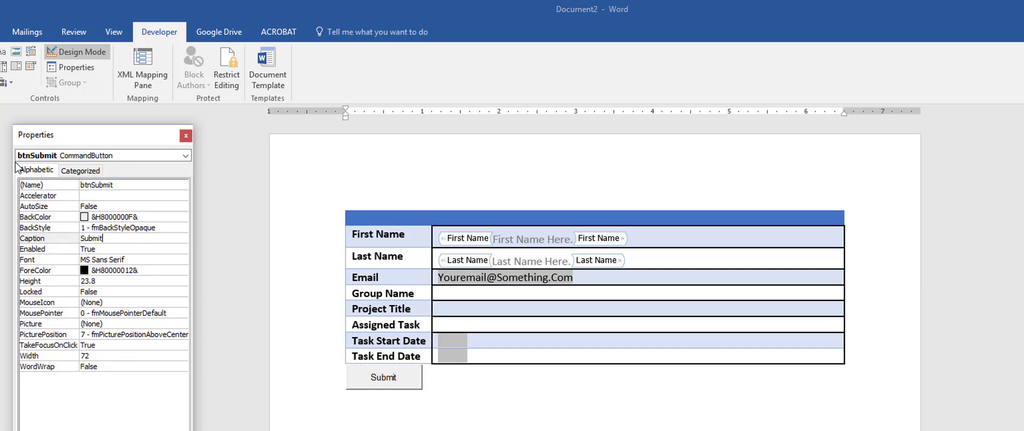
{"action": "key", "text": "Return"}
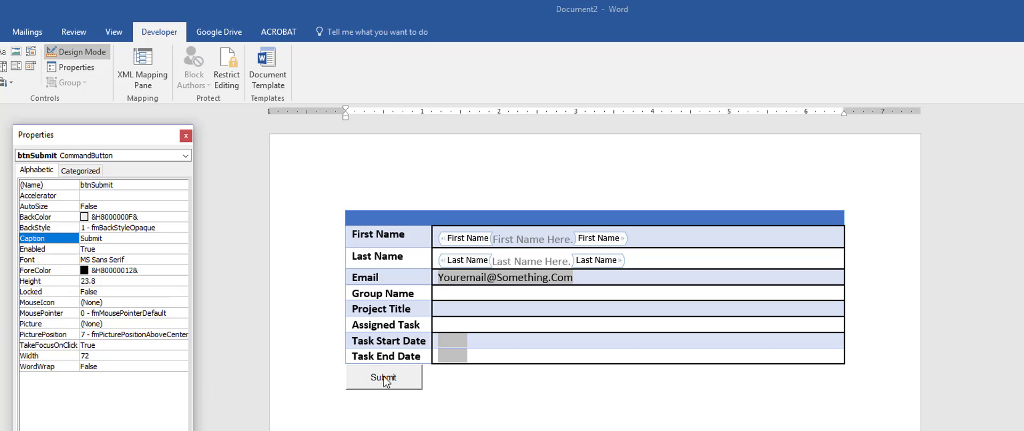
Open the Submit button's click event procedure in the Visual Basic editor and place the editor window beside the form
{"action": "left_click", "coordinate": [411, 378]}
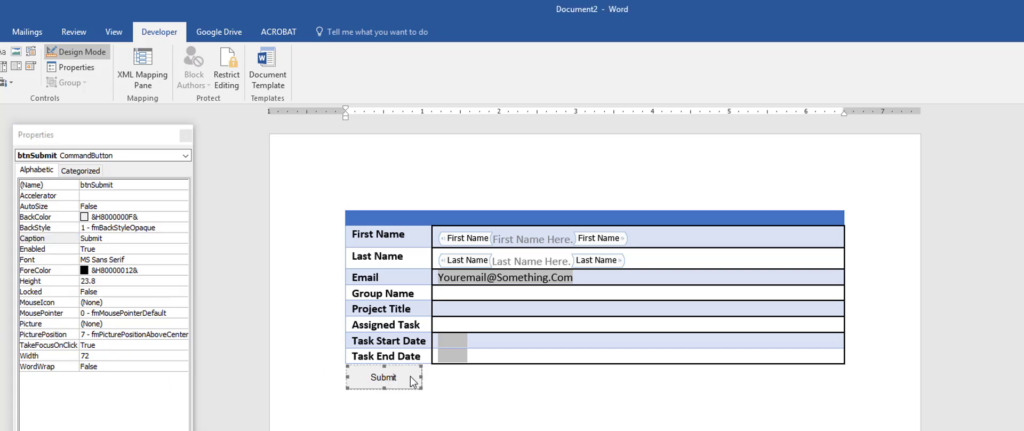
{"action": "left_click", "coordinate": [400, 392]}
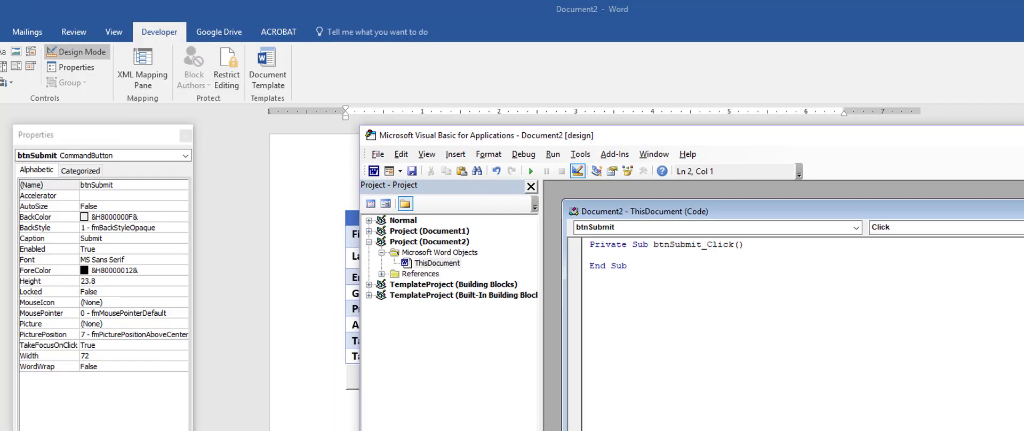
{"action": "left_click_drag", "start_coordinate": [362, 127], "coordinate": [416, 45]}
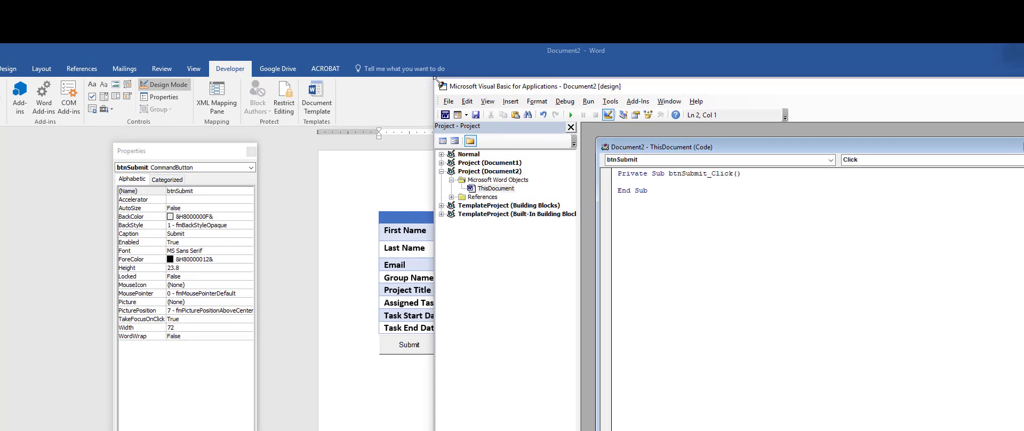
{"action": "left_click_drag", "start_coordinate": [435, 79], "coordinate": [633, 71]}
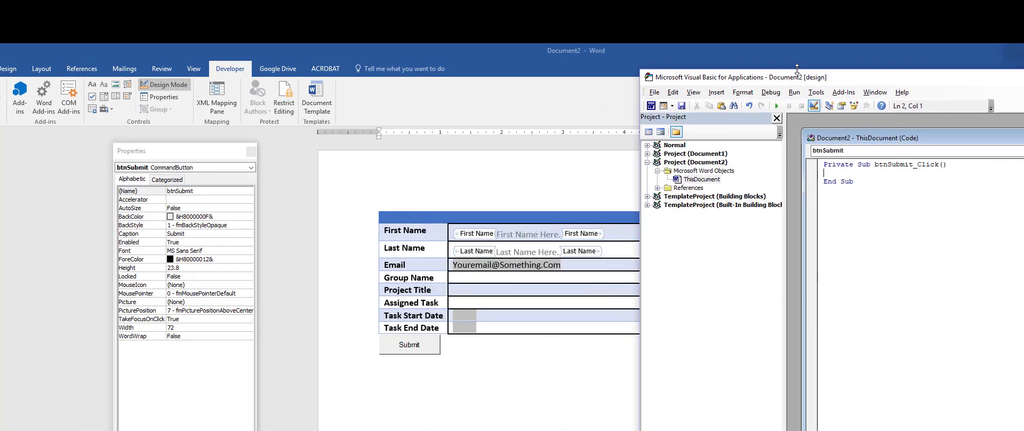
{"action": "left_click_drag", "start_coordinate": [864, 80], "coordinate": [803, 70]}
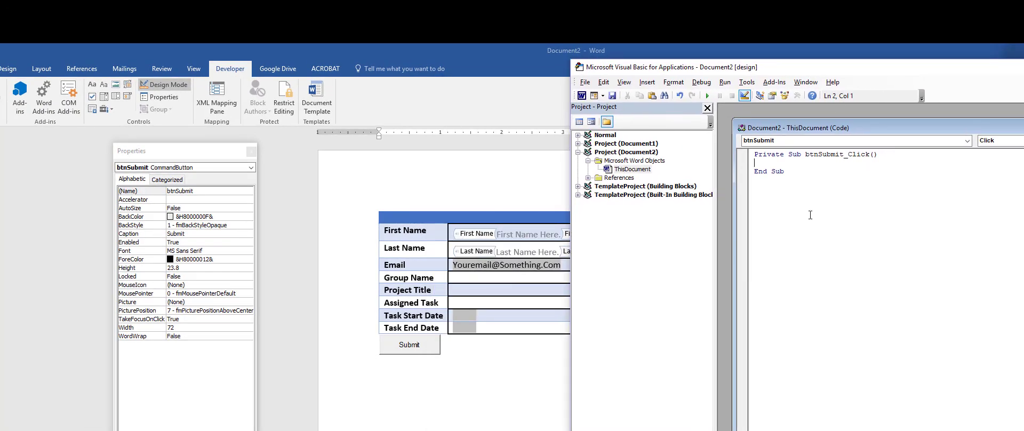
{"action": "double_click", "coordinate": [829, 155]}
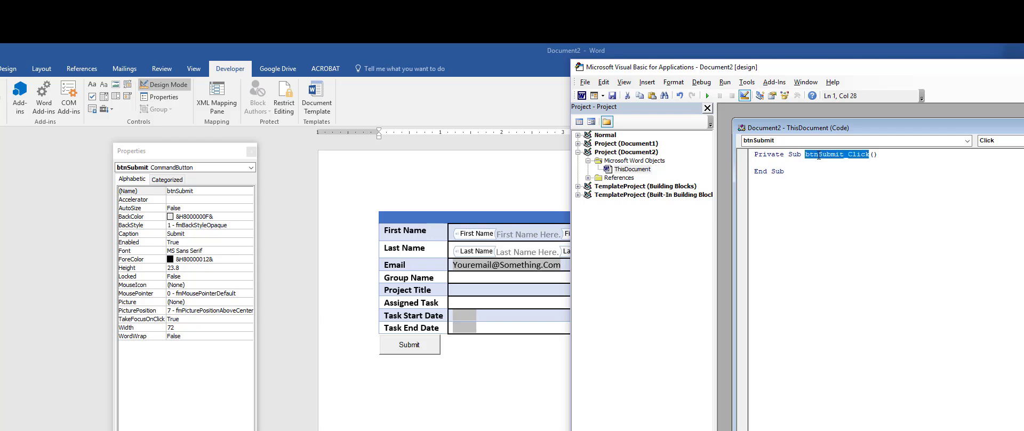
{"action": "left_click_drag", "start_coordinate": [793, 197], "coordinate": [732, 141]}
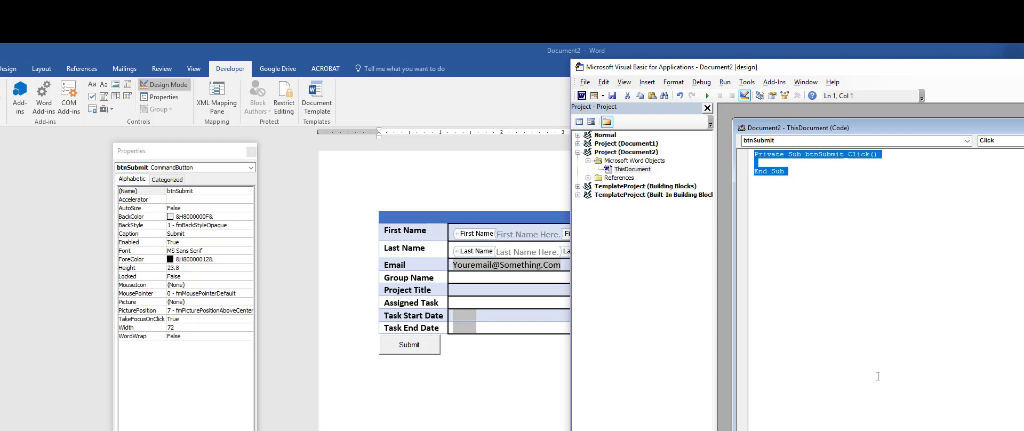
{"action": "left_click", "coordinate": [817, 154]}
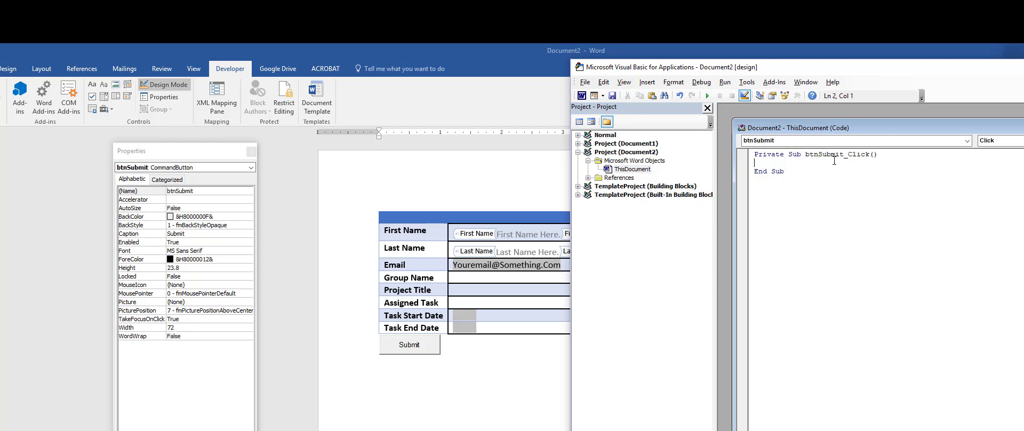
{"action": "double_click", "coordinate": [819, 155]}
Add the line Options.SendMailAttach = True to the btnSubmit_Click procedure, leaving a blank line above it
{"action": "left_click", "coordinate": [792, 163]}
{"action": "key", "text": "Return"}
{"action": "type", "text": "option"}
{"action": "key", "text": "BackSpace"}
{"action": "key", "text": "BackSpace"}
{"action": "key", "text": "BackSpace"}
{"action": "key", "text": "BackSpace"}
{"action": "key", "text": "BackSpace"}
{"action": "type", "text": "Options.Sen"}
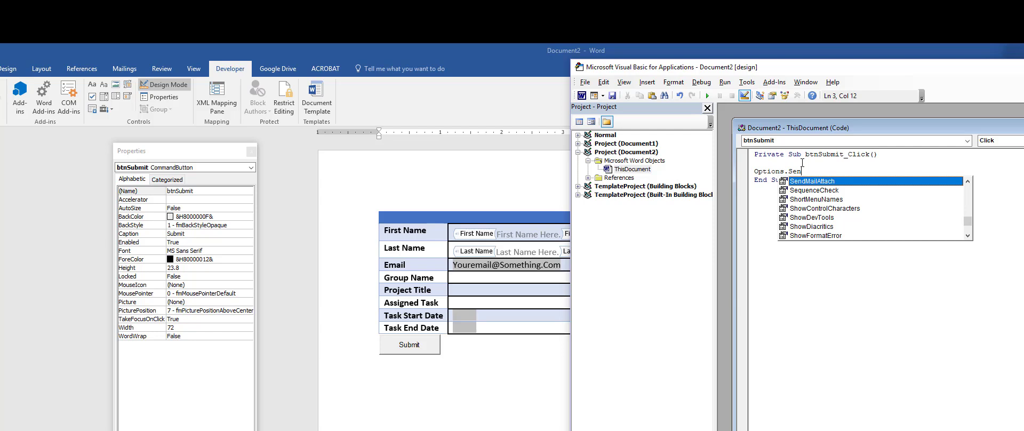
{"action": "key", "text": "Tab"}
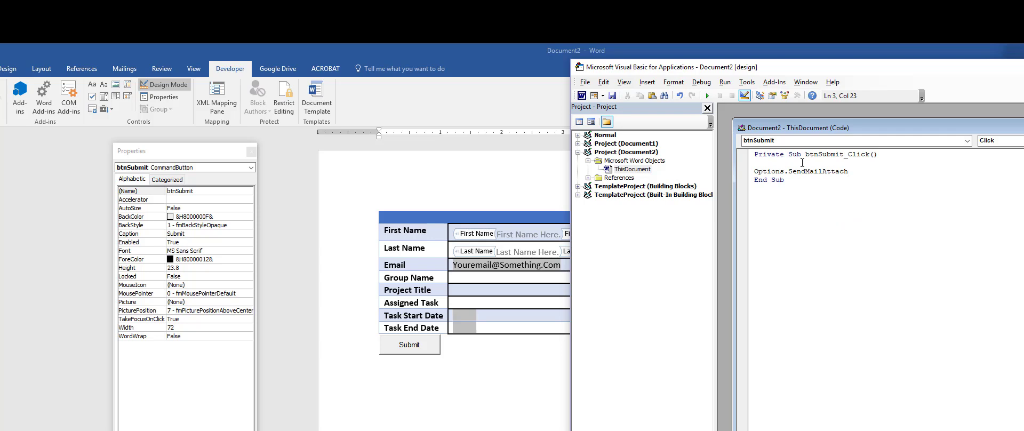
{"action": "type", "text": "= true"}
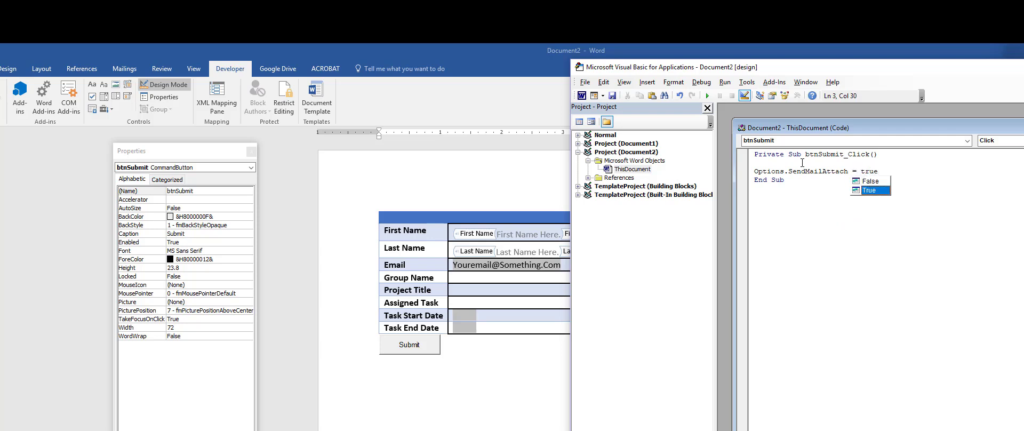
{"action": "key", "text": "Return"}
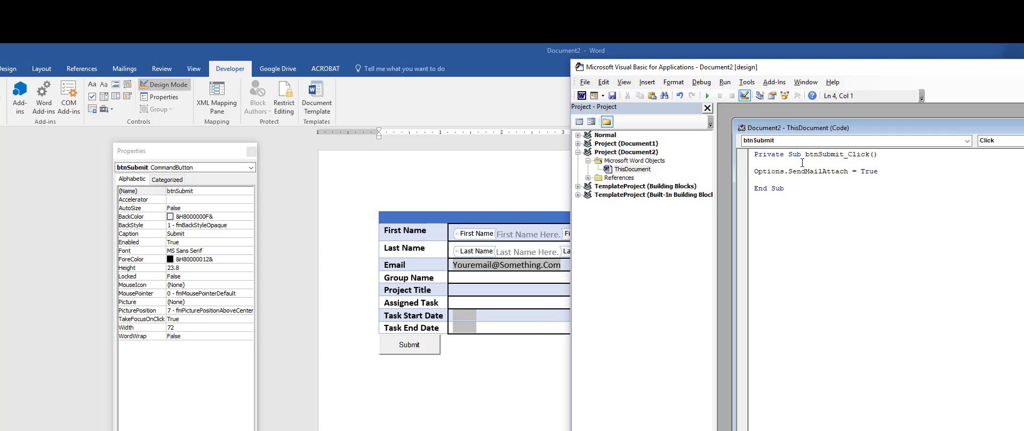
Add the line ActiveDocument.SendMail below the Options.SendMailAttach line in the btnSubmit_Click procedure
{"action": "type", "text": "ActiveDocument.Send"}
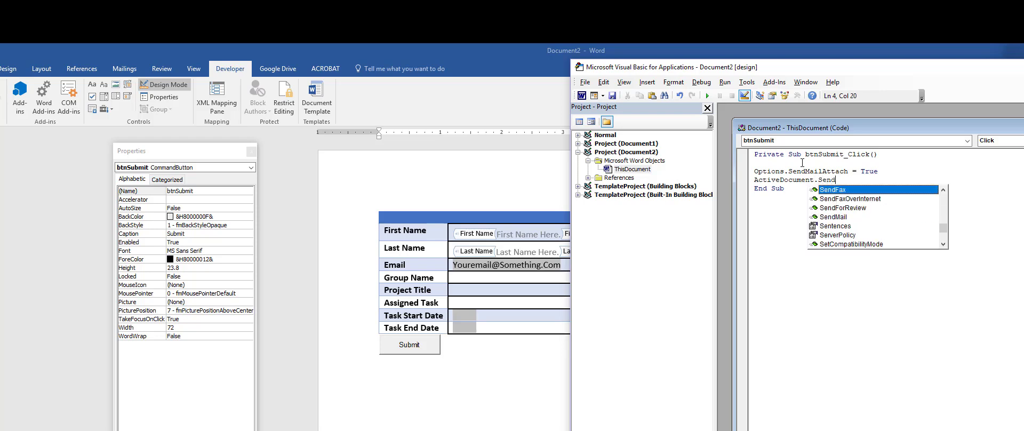
{"action": "type", "text": "Mail"}
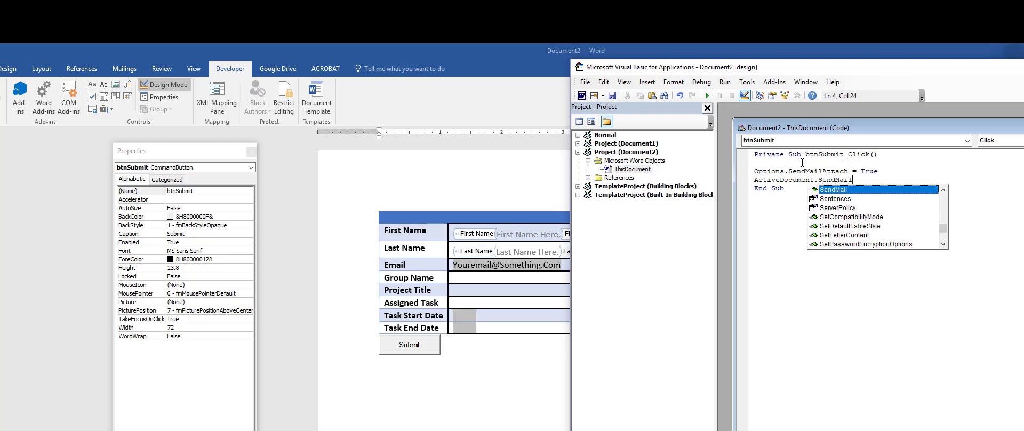
{"action": "key", "text": "Escape"}
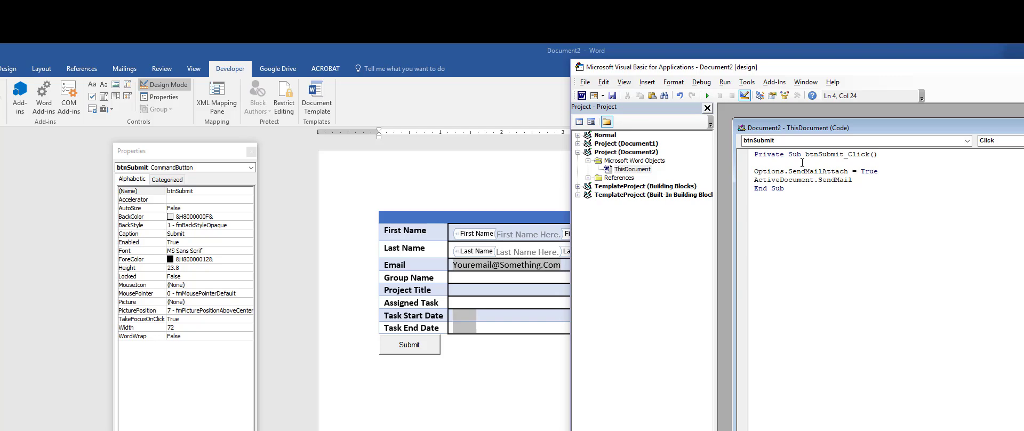
{"action": "key", "text": "ctrl+s"}
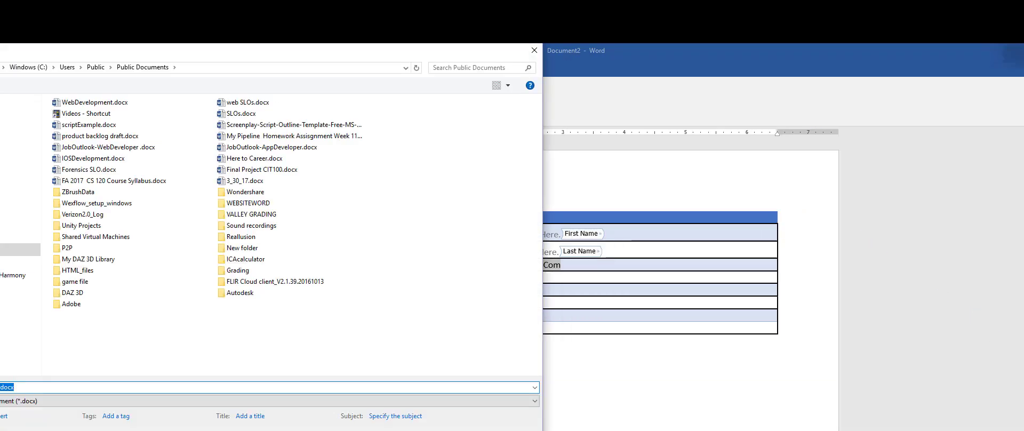
{"action": "key", "text": "Escape"}
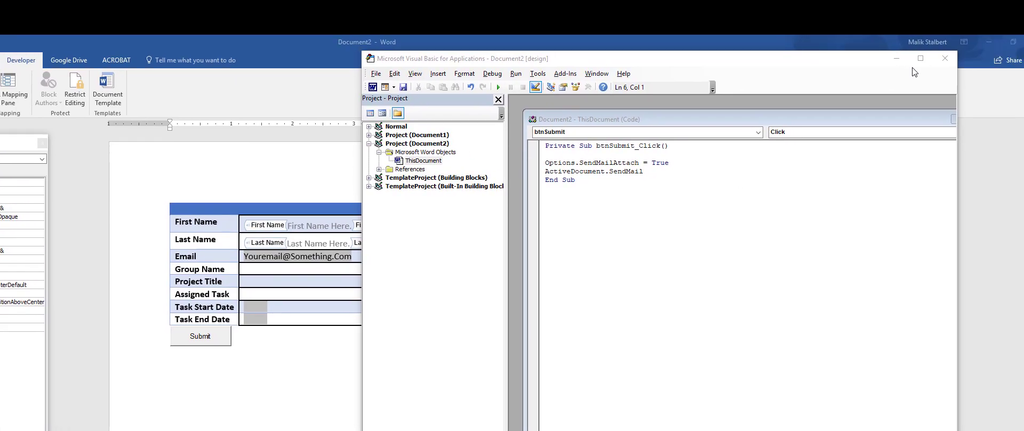
Close the Visual Basic editor and the button's Properties window, and turn off Design Mode for the form
{"action": "left_click_drag", "start_coordinate": [907, 60], "coordinate": [692, 98]}
{"action": "left_click", "coordinate": [726, 97]}
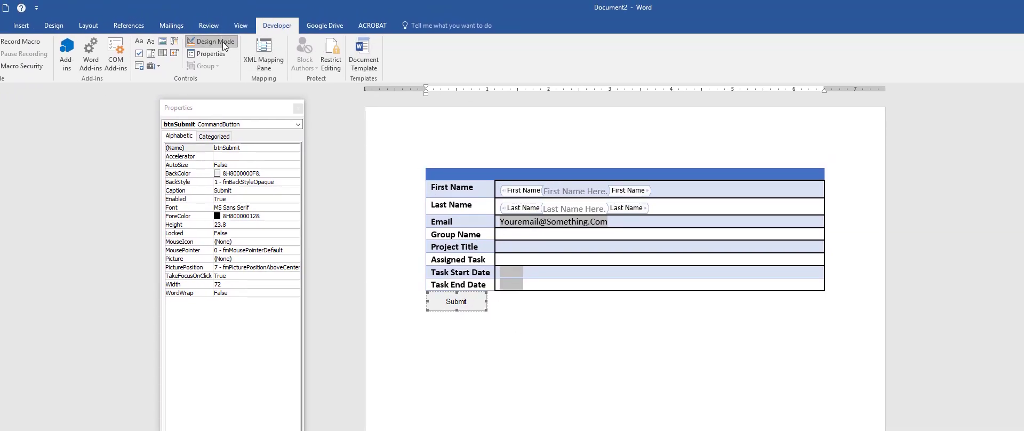
{"action": "left_click_drag", "start_coordinate": [181, 111], "coordinate": [183, 118]}
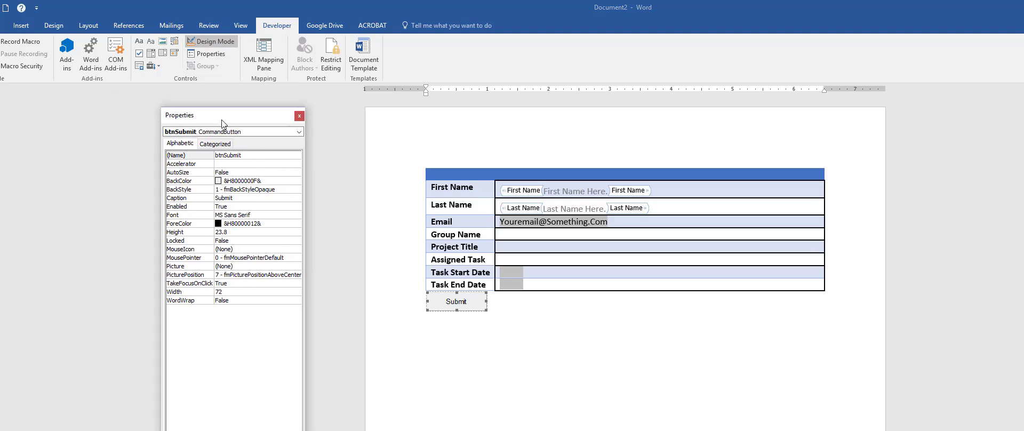
{"action": "left_click", "coordinate": [299, 116]}
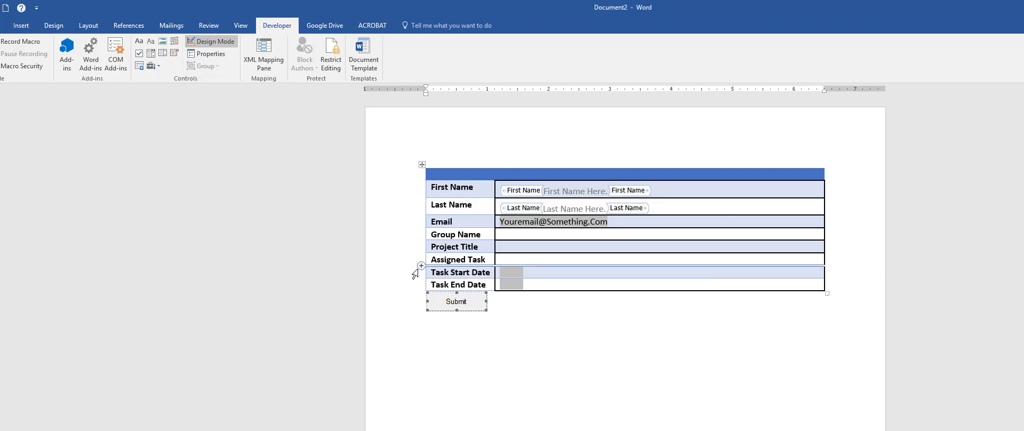
{"action": "left_click", "coordinate": [223, 43]}
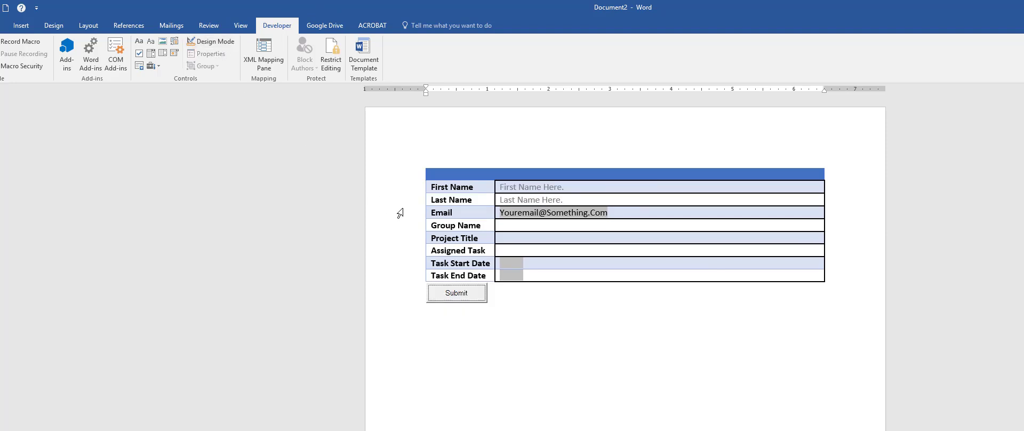
Fill the form's answer cells with test text, start date 10/12/2021 and end date 12/12/2054, and submit the form
{"action": "left_click", "coordinate": [564, 187]}
{"action": "type", "text": "ererer"}
{"action": "left_click", "coordinate": [550, 199]}
{"action": "type", "text": "ererere"}
{"action": "left_click", "coordinate": [551, 214]}
{"action": "type", "text": "er"}
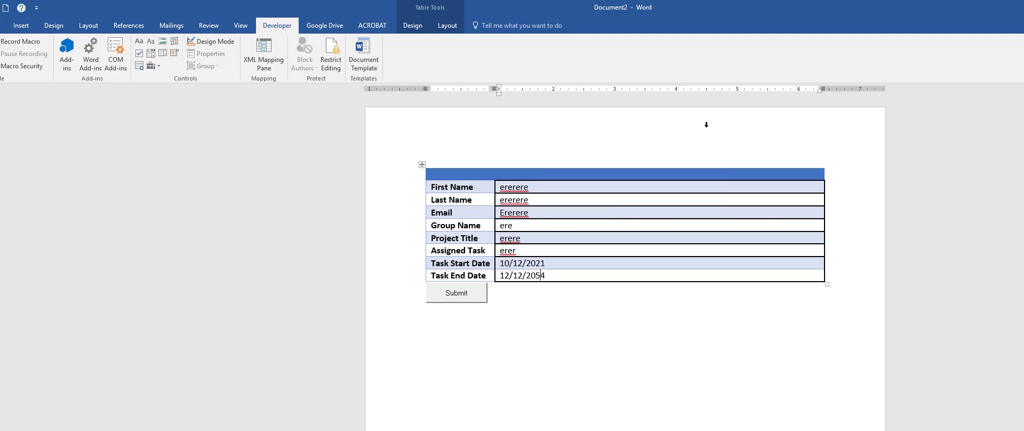
{"action": "left_click", "coordinate": [671, 357]}
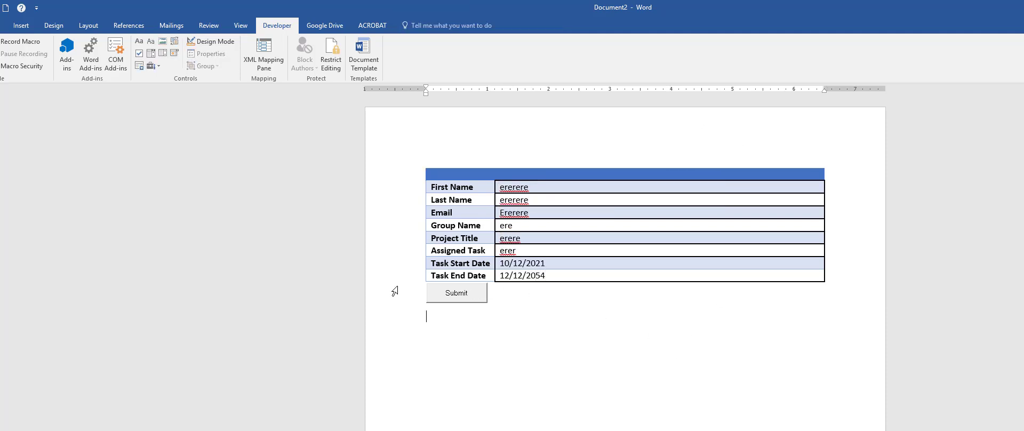
{"action": "left_click", "coordinate": [451, 297]}
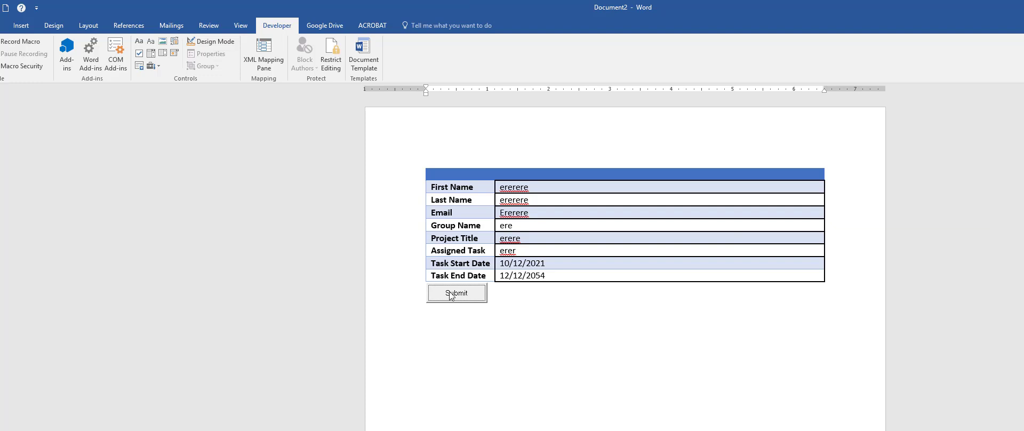